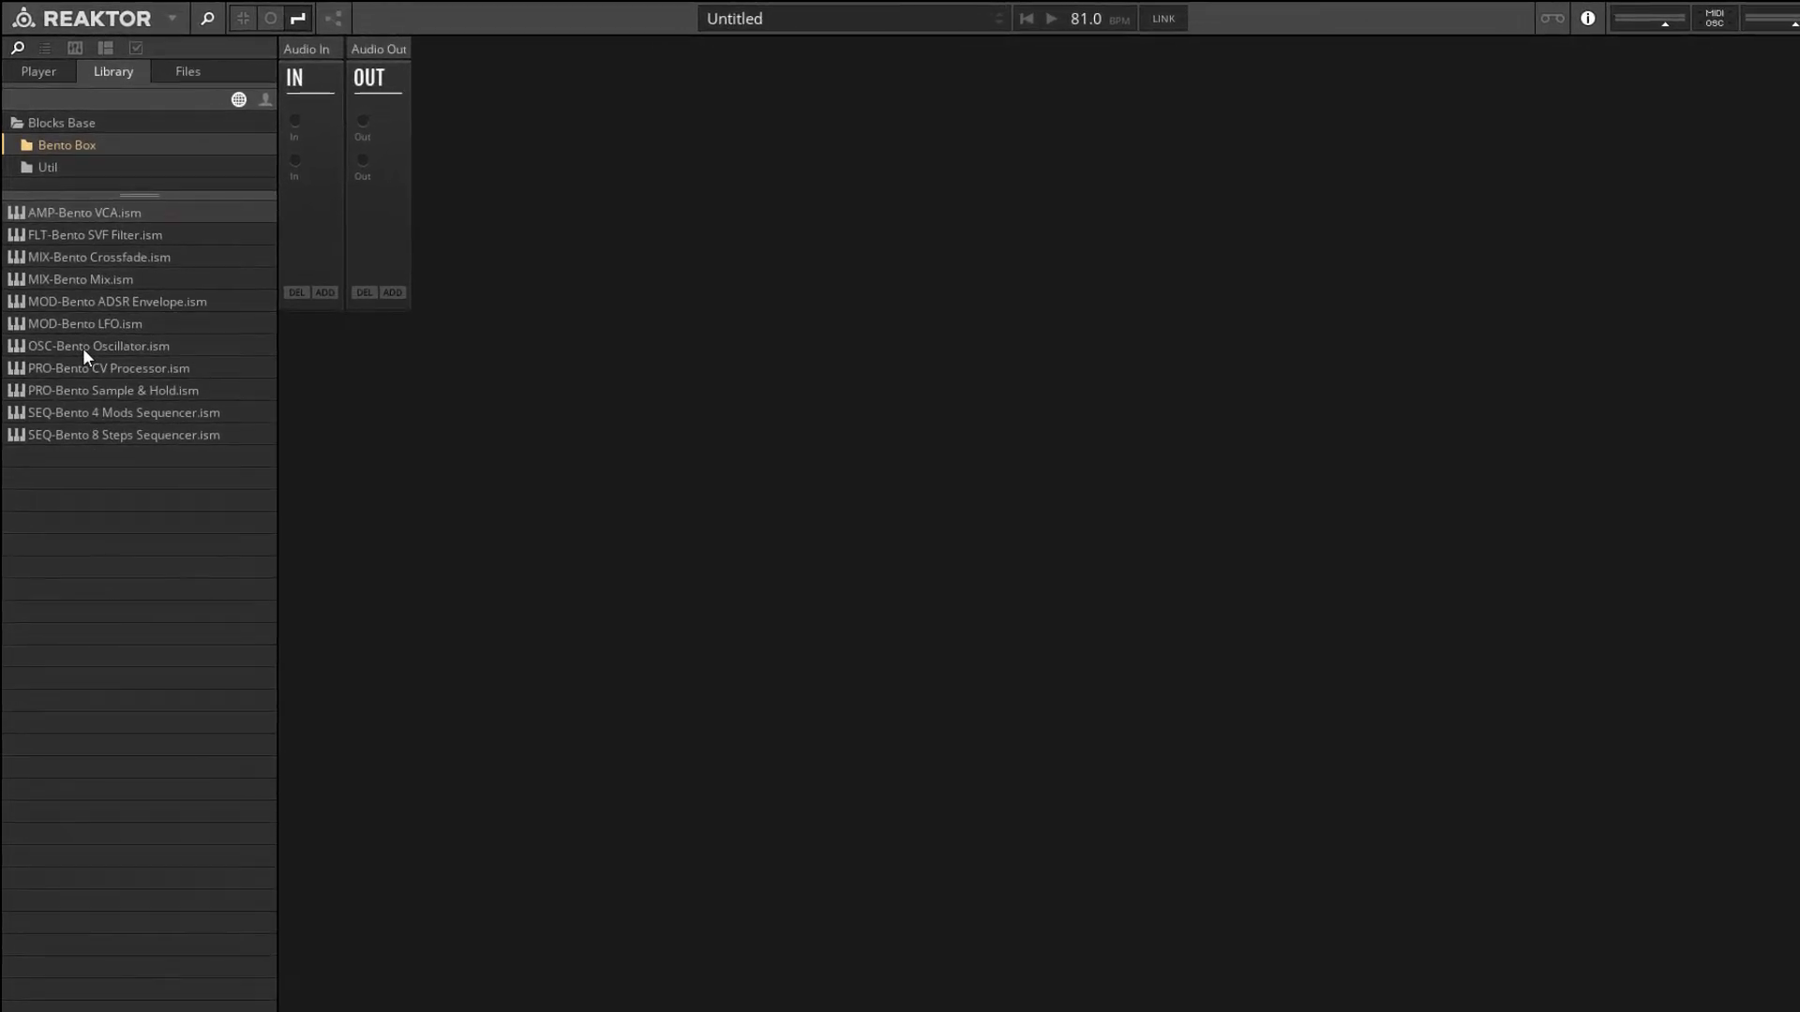
- Add two Bento Box oscillators and place the Bento SVF filter after them
left_click_drag(32, 350, 561, 188)
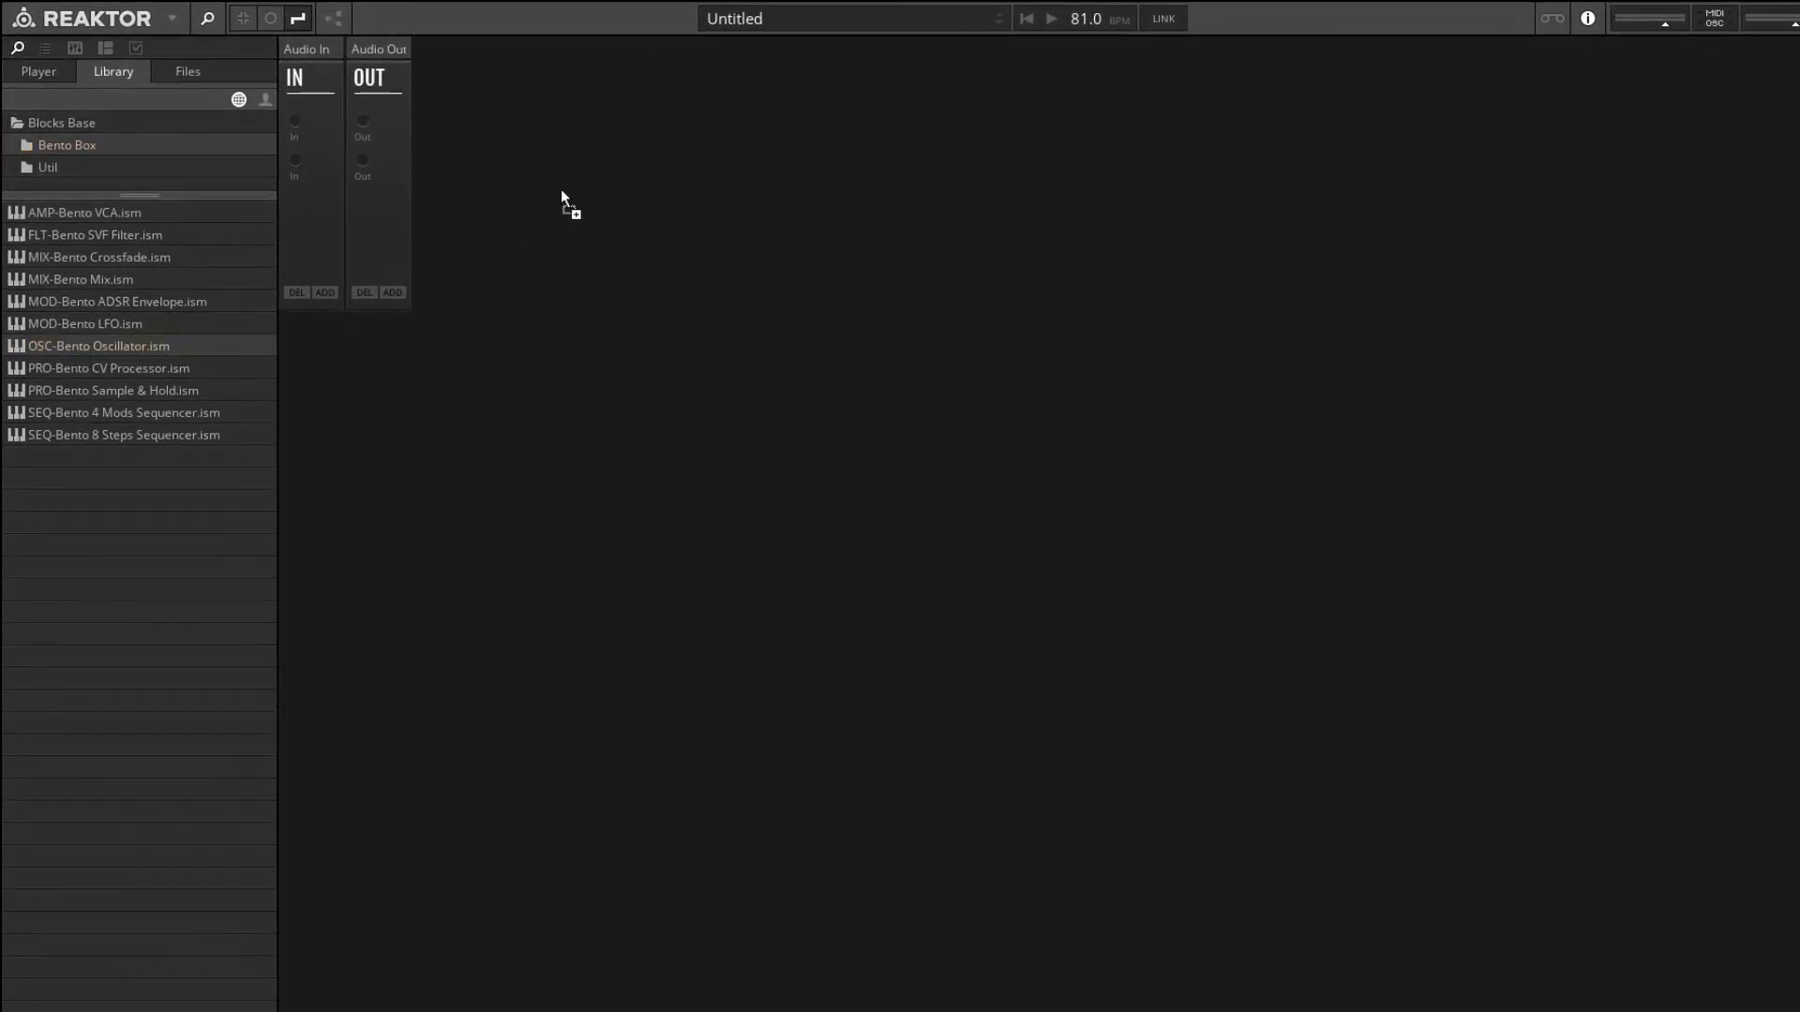
left_click_drag(47, 354, 862, 114)
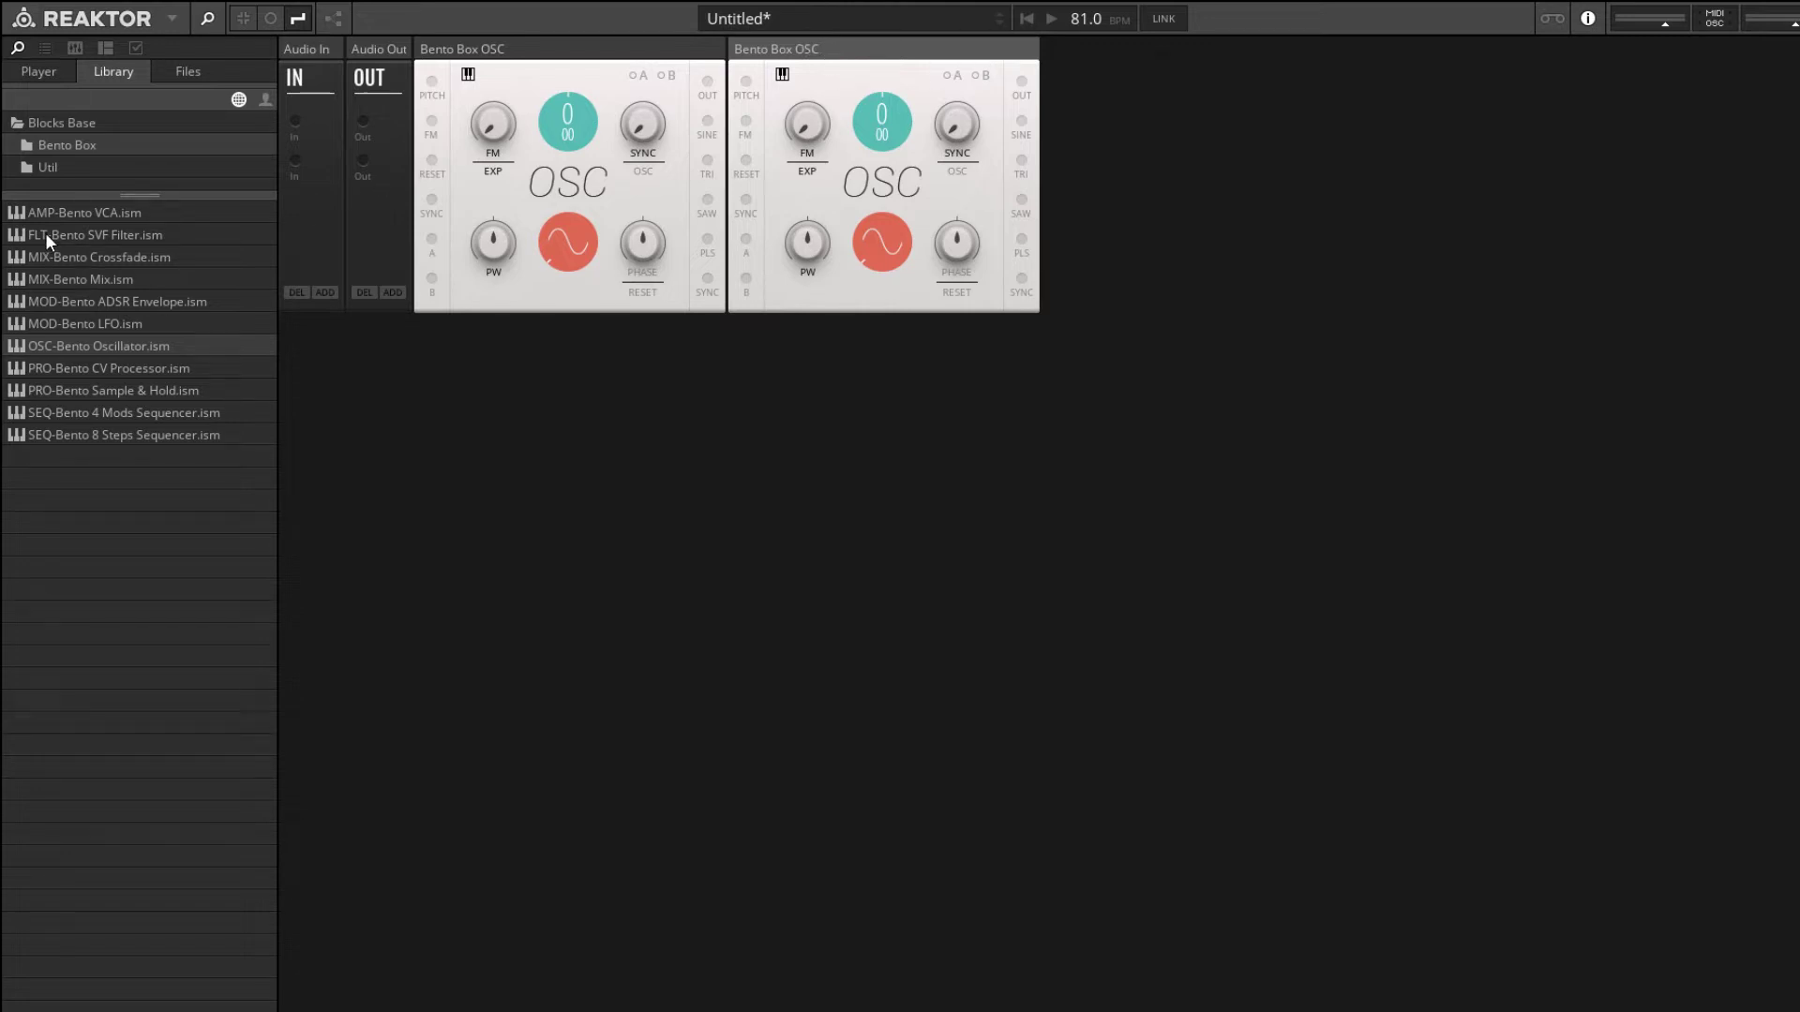
left_click_drag(45, 234, 465, 278)
left_click_drag(1083, 105, 1082, 105)
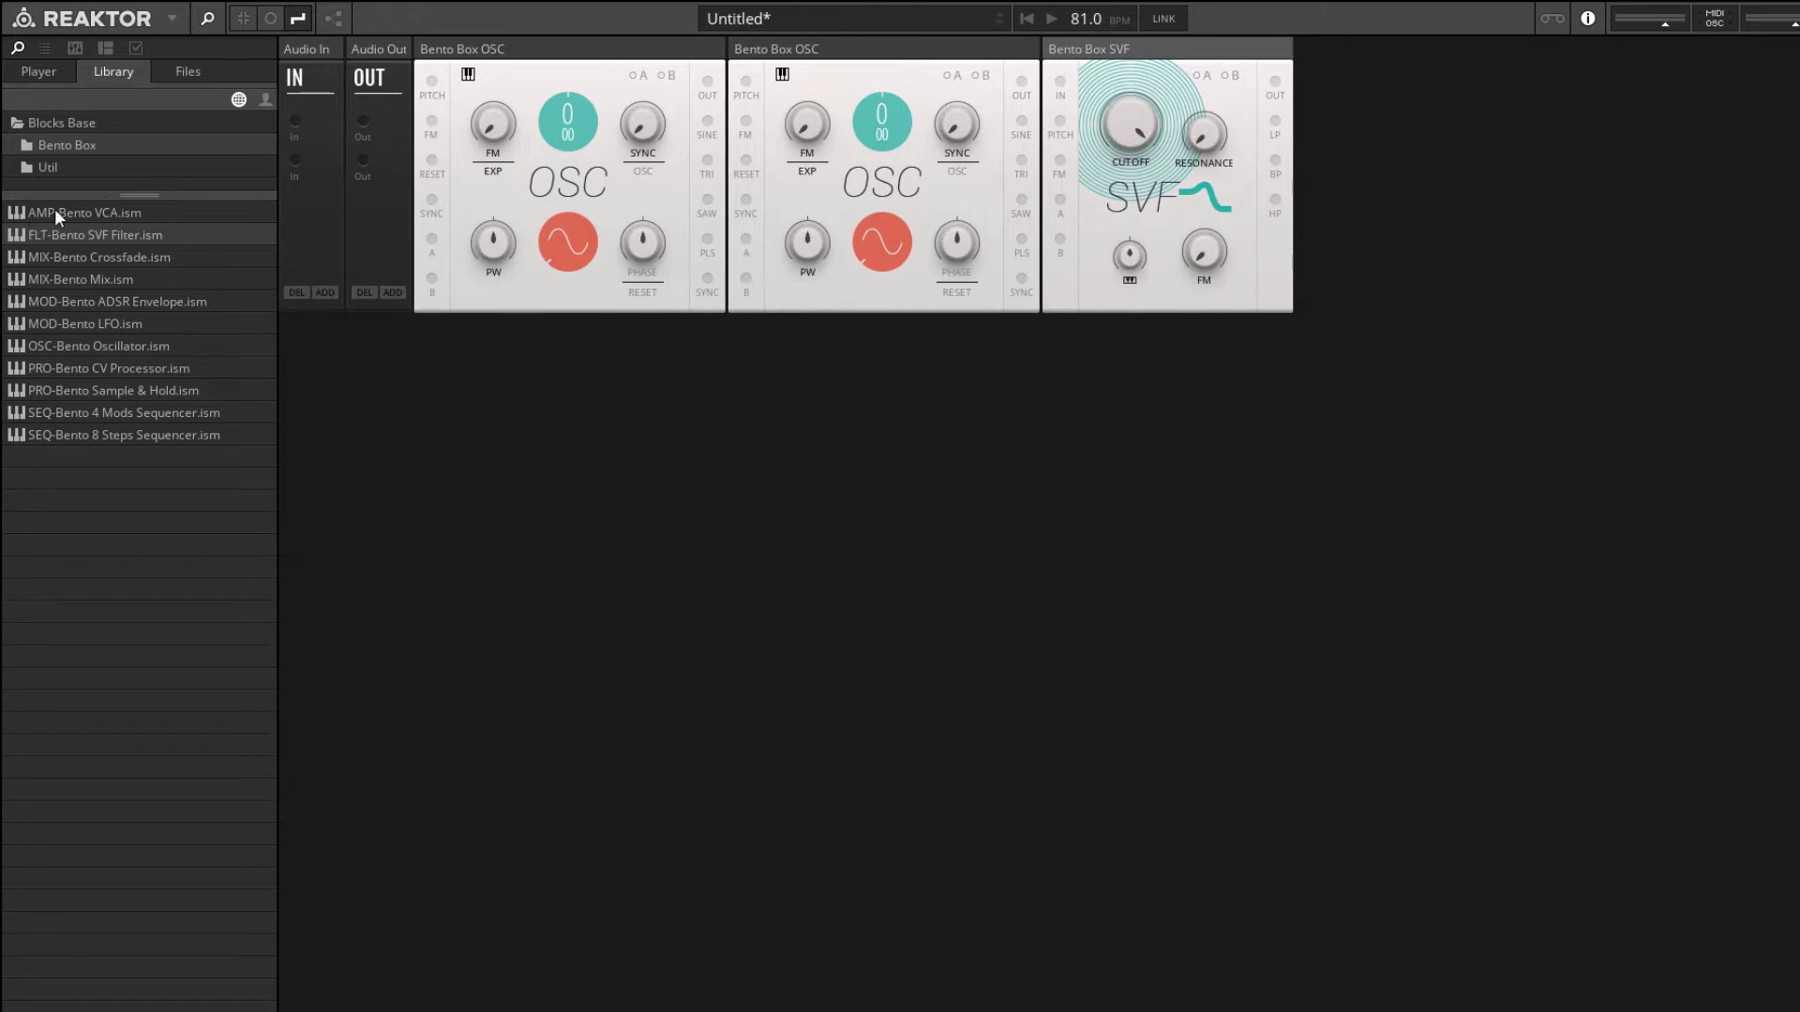
- Add the Bento VCA, move Audio Out to the end, and patch the VCA into both output channels
left_click_drag(54, 208, 1354, 109)
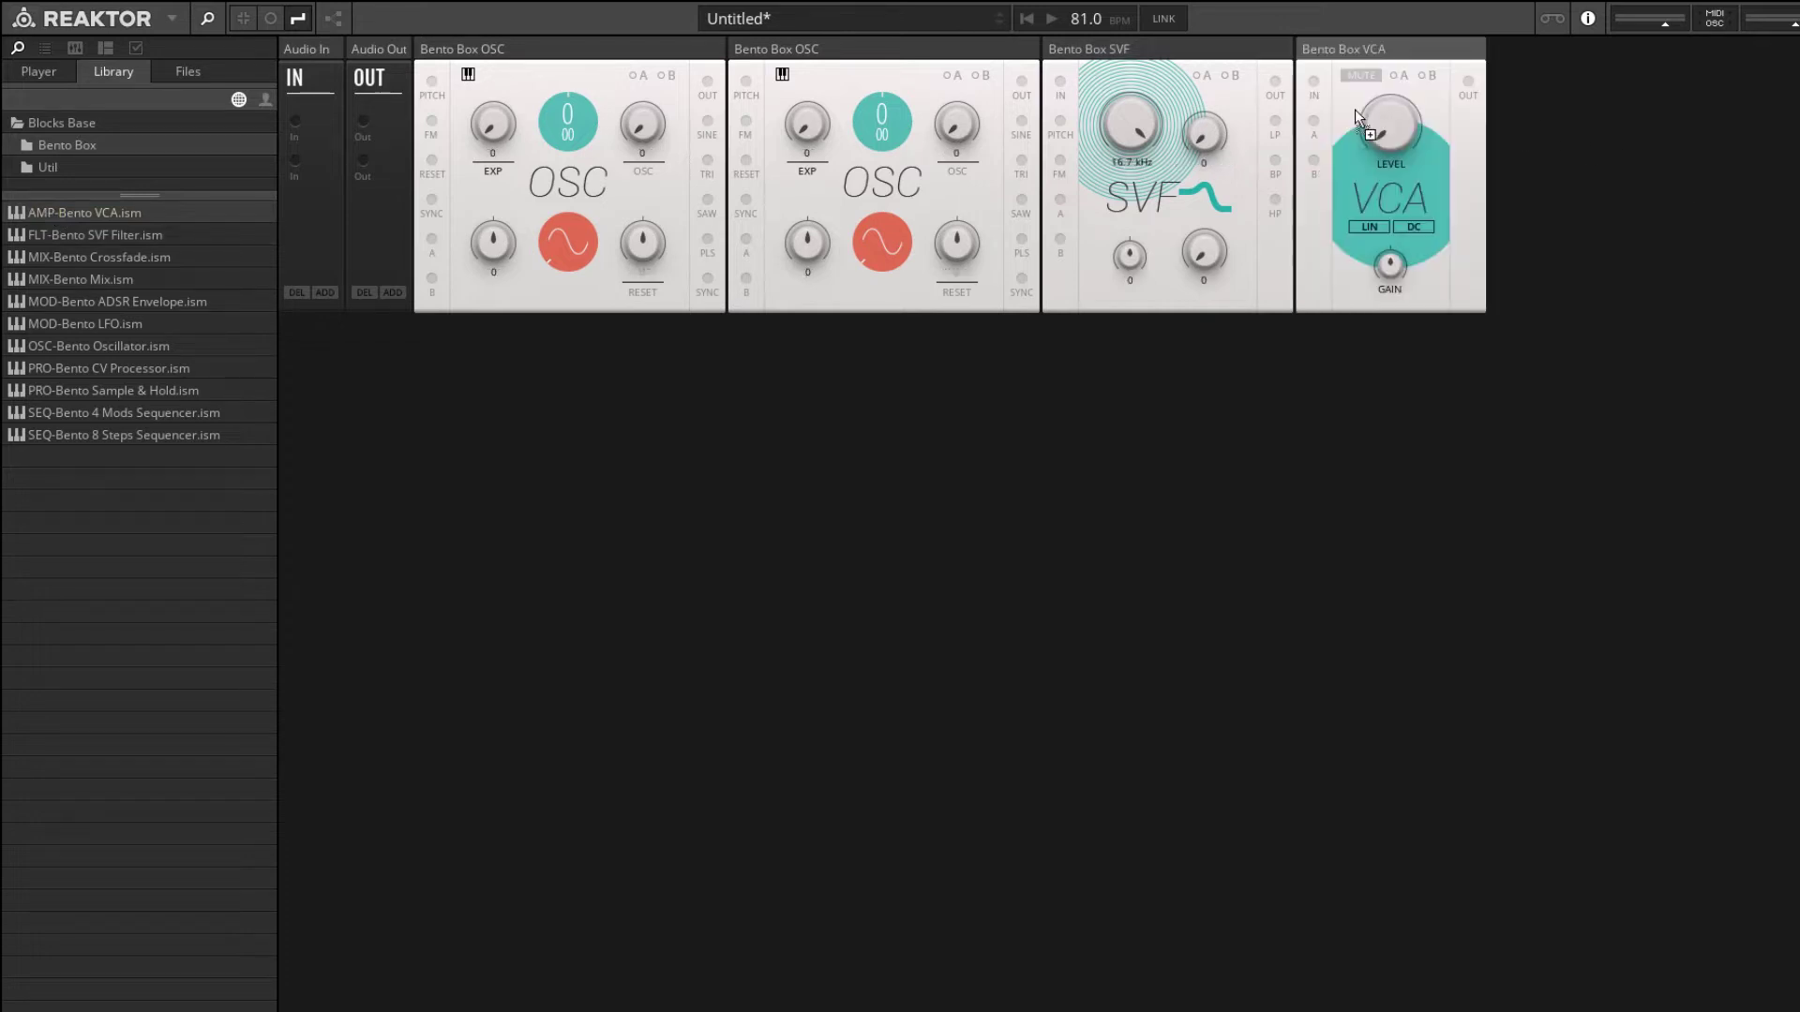
left_click_drag(379, 49, 1531, 64)
left_click_drag(1398, 98, 1437, 161)
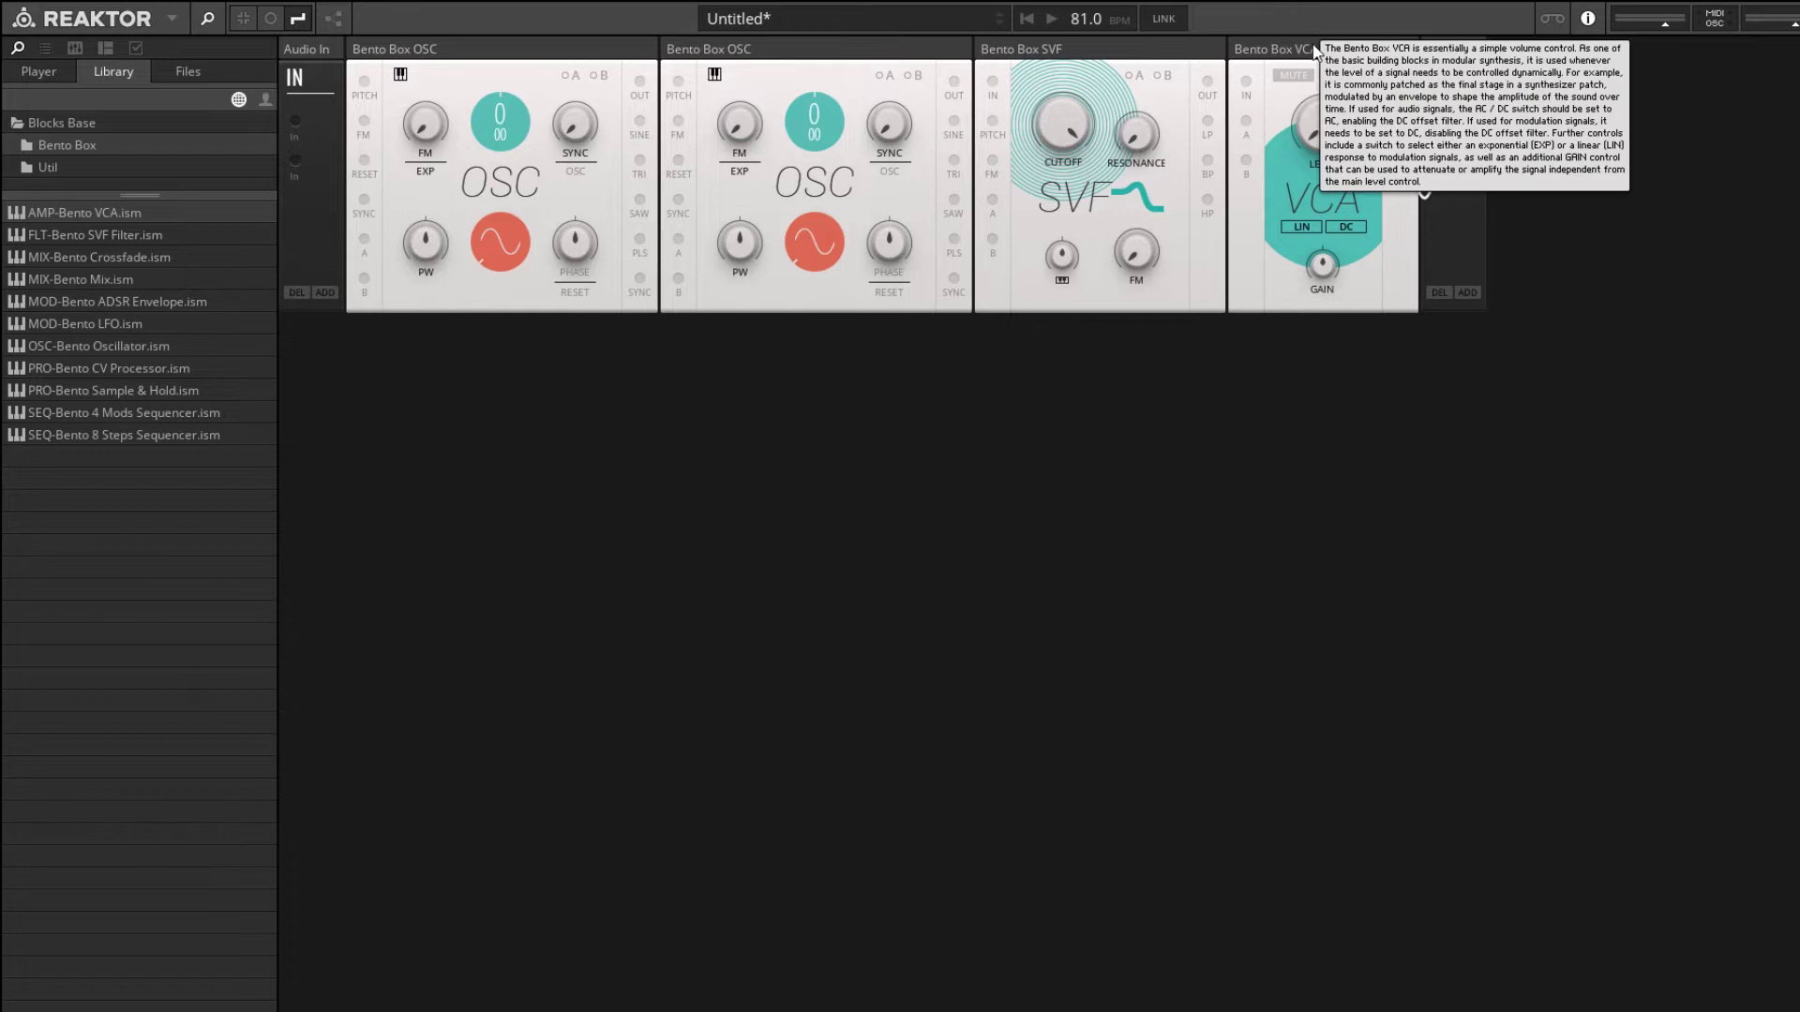
- Wire the SVF output into the VCA and the second oscillator into the SVF
left_click(1469, 51)
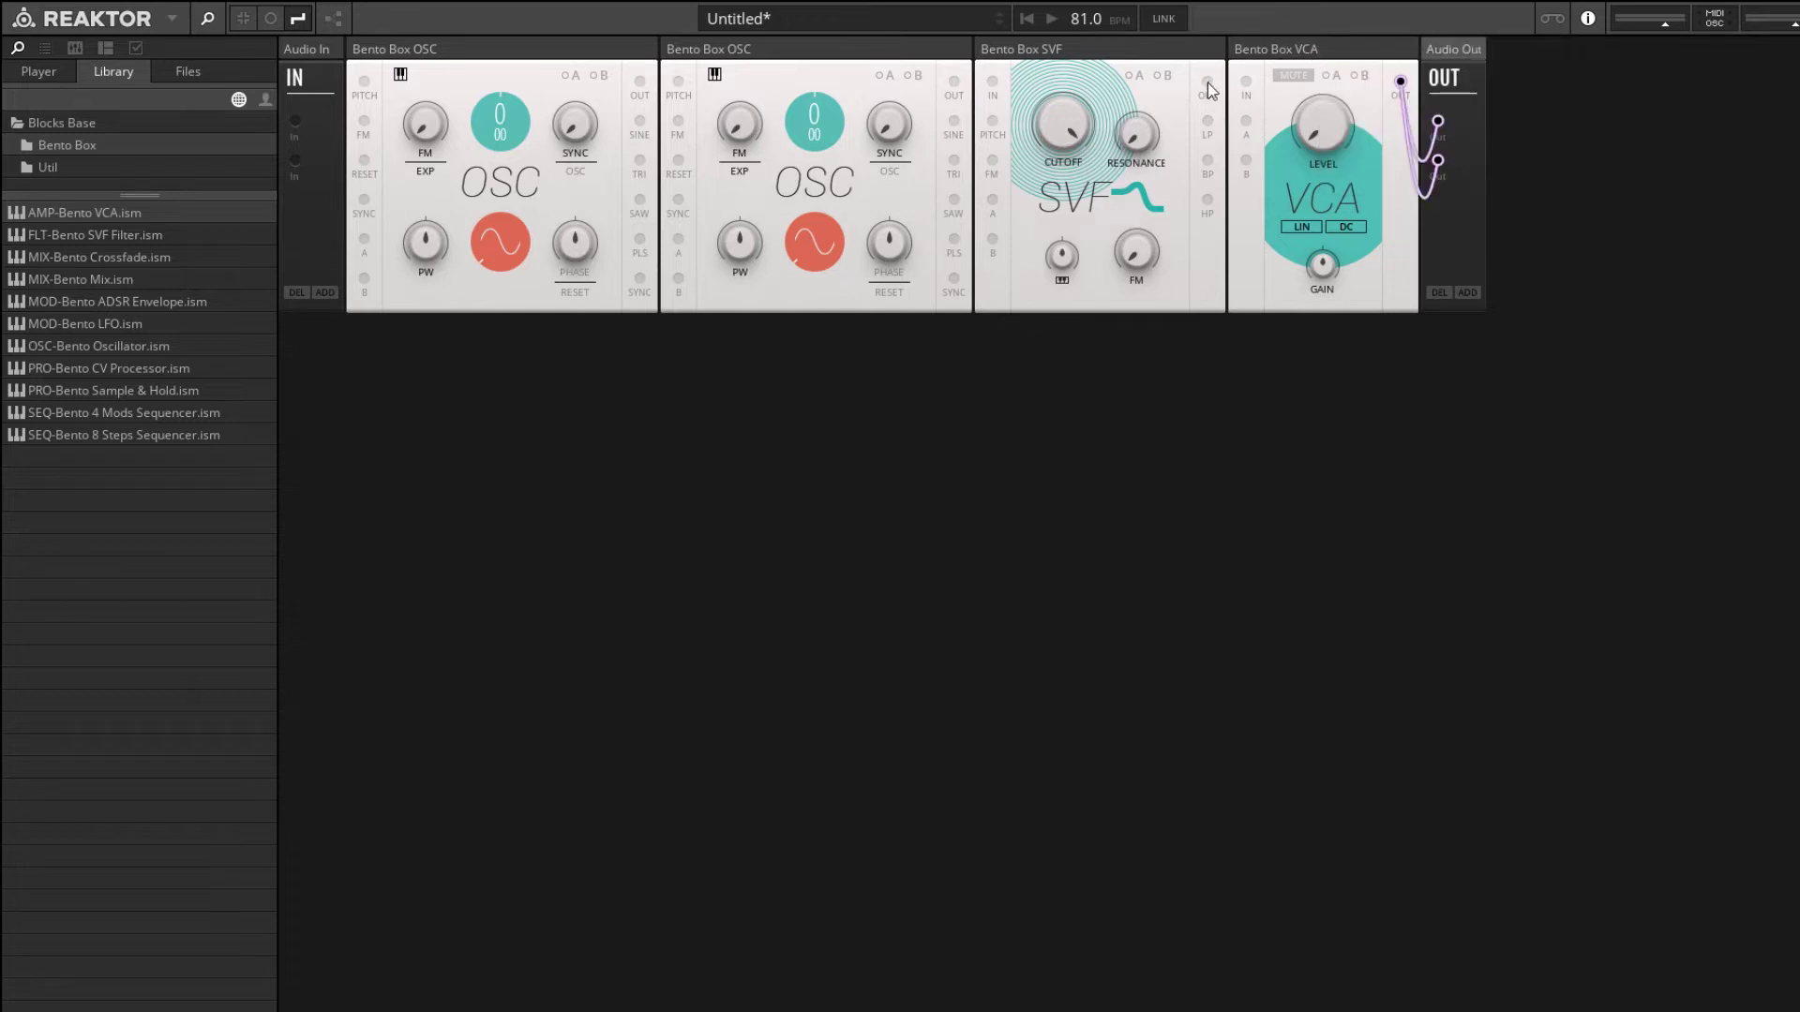
left_click_drag(1207, 82, 1247, 84)
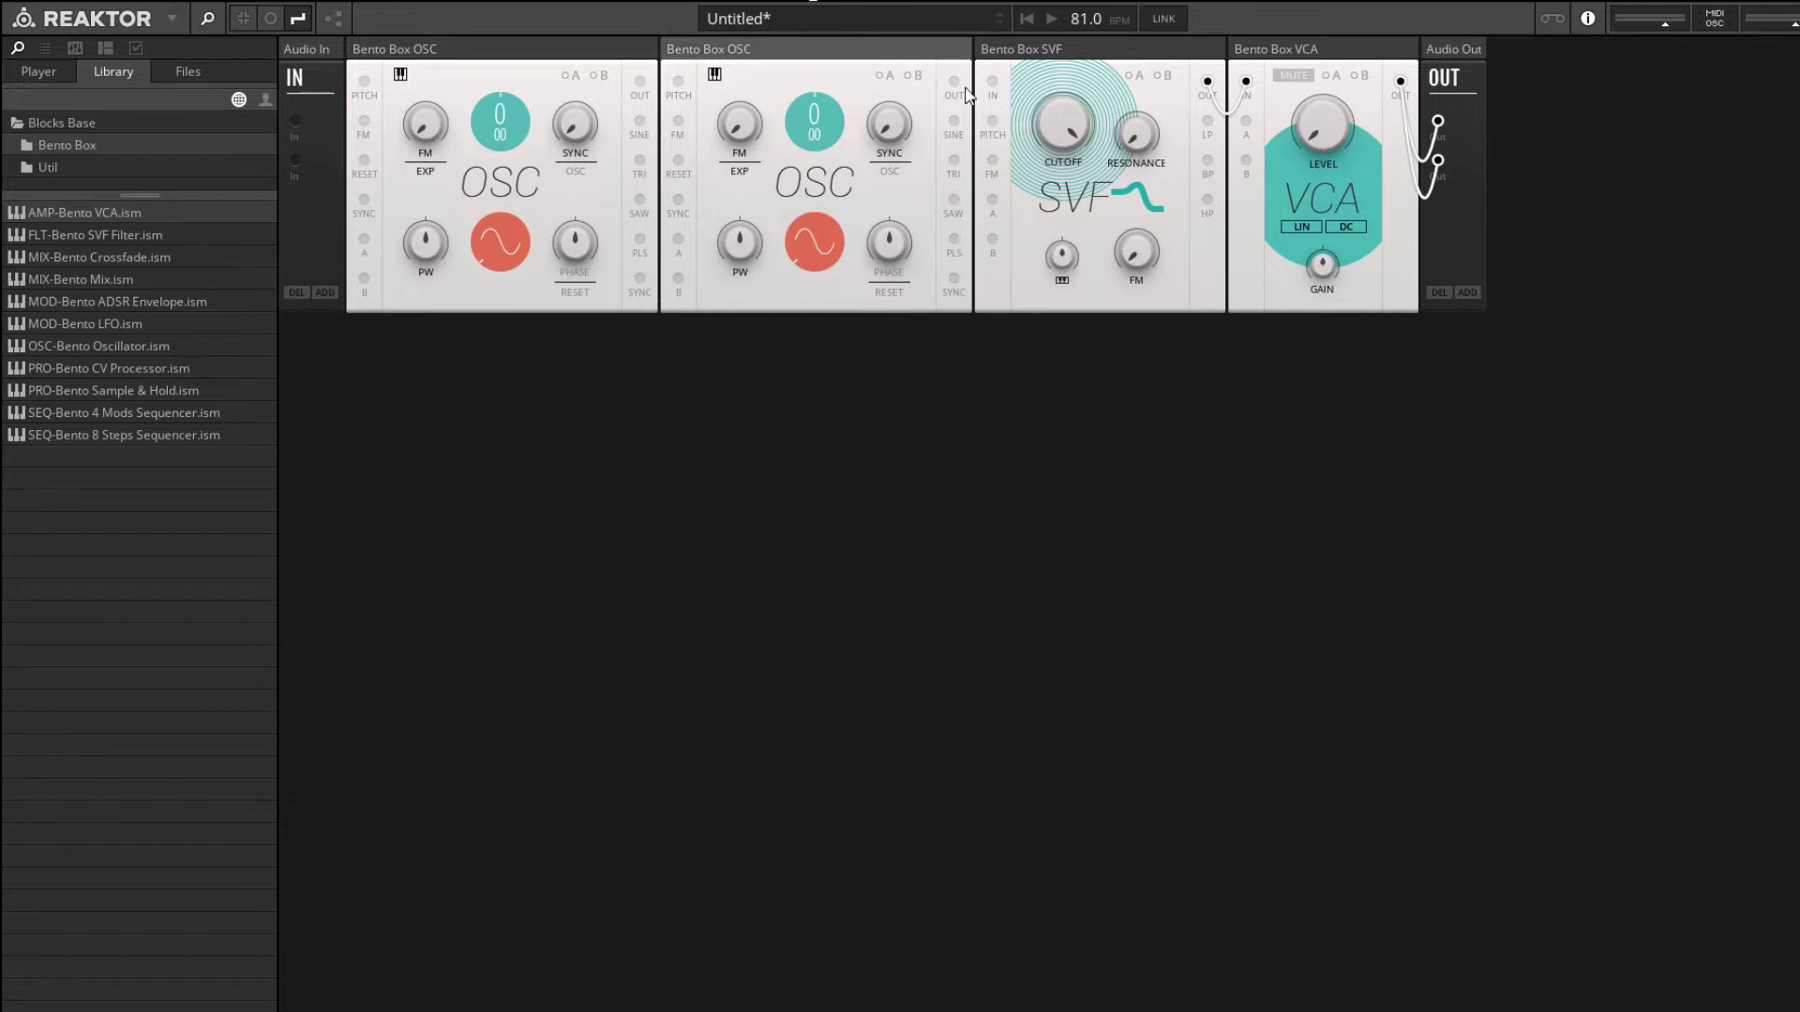
left_click_drag(954, 81, 992, 83)
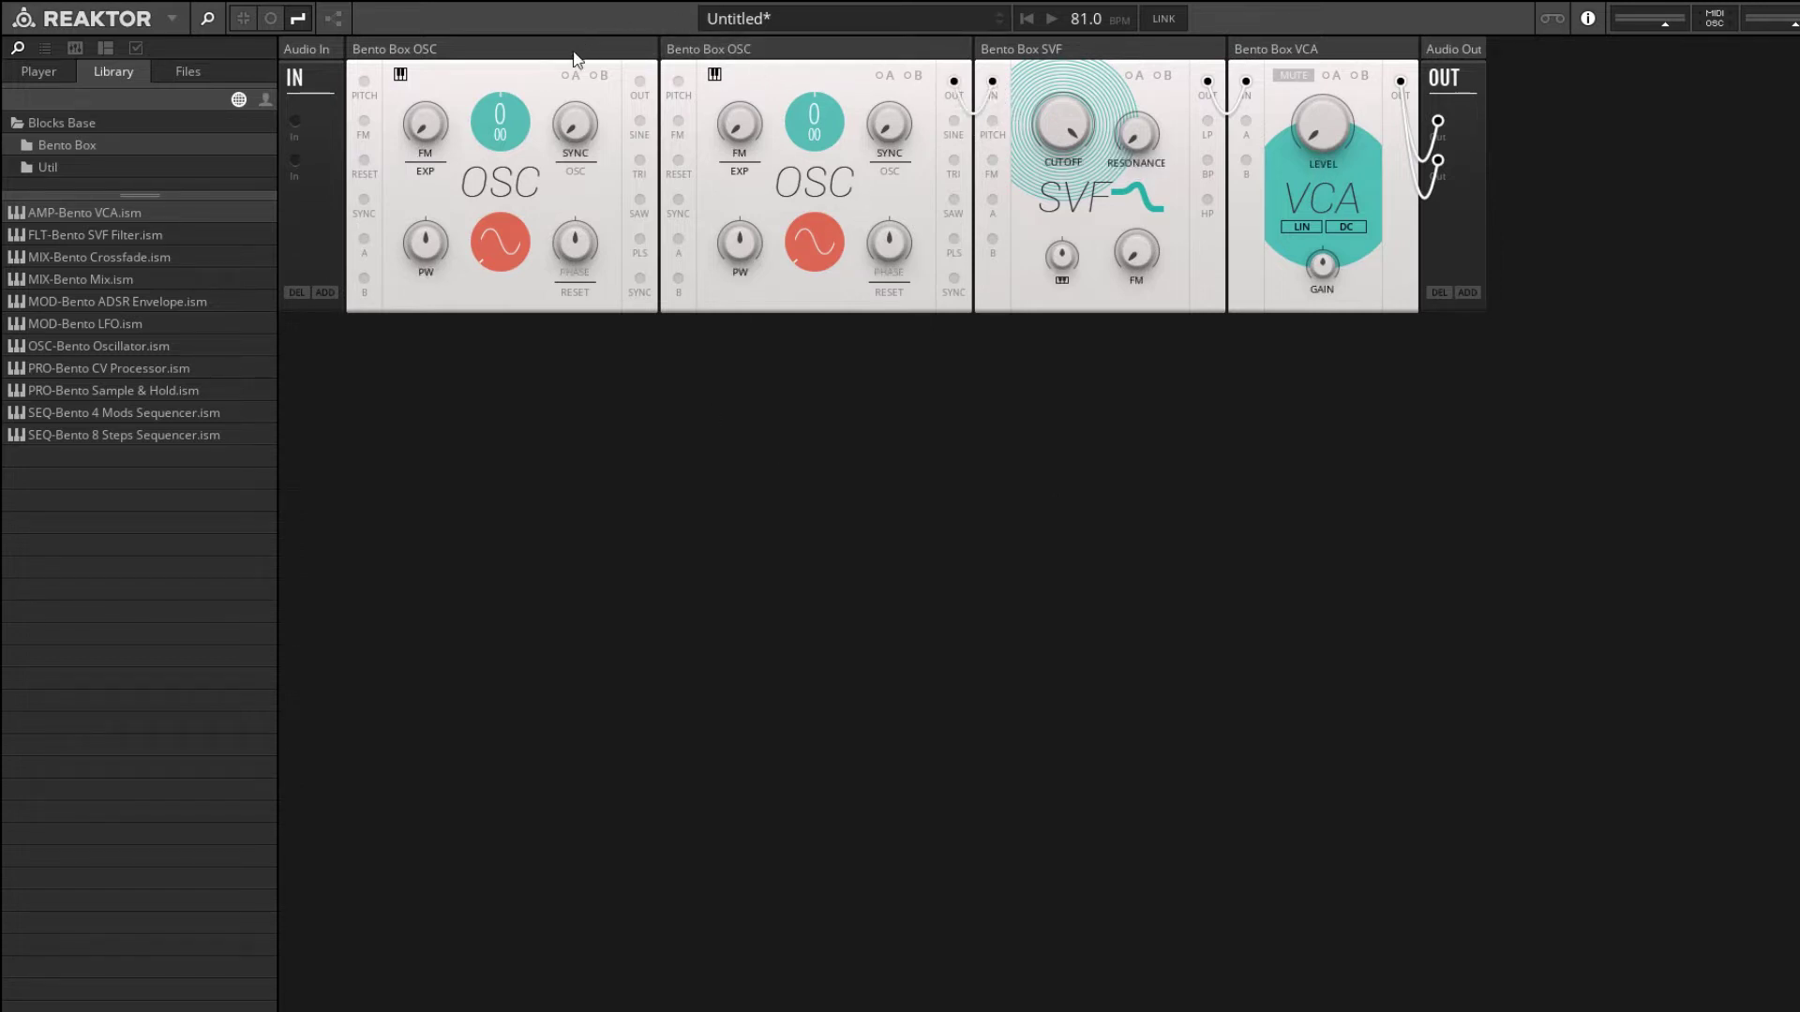
- Feed the first oscillator into the second's FM input and set FM amount to 5.6
mouse_move(561, 52)
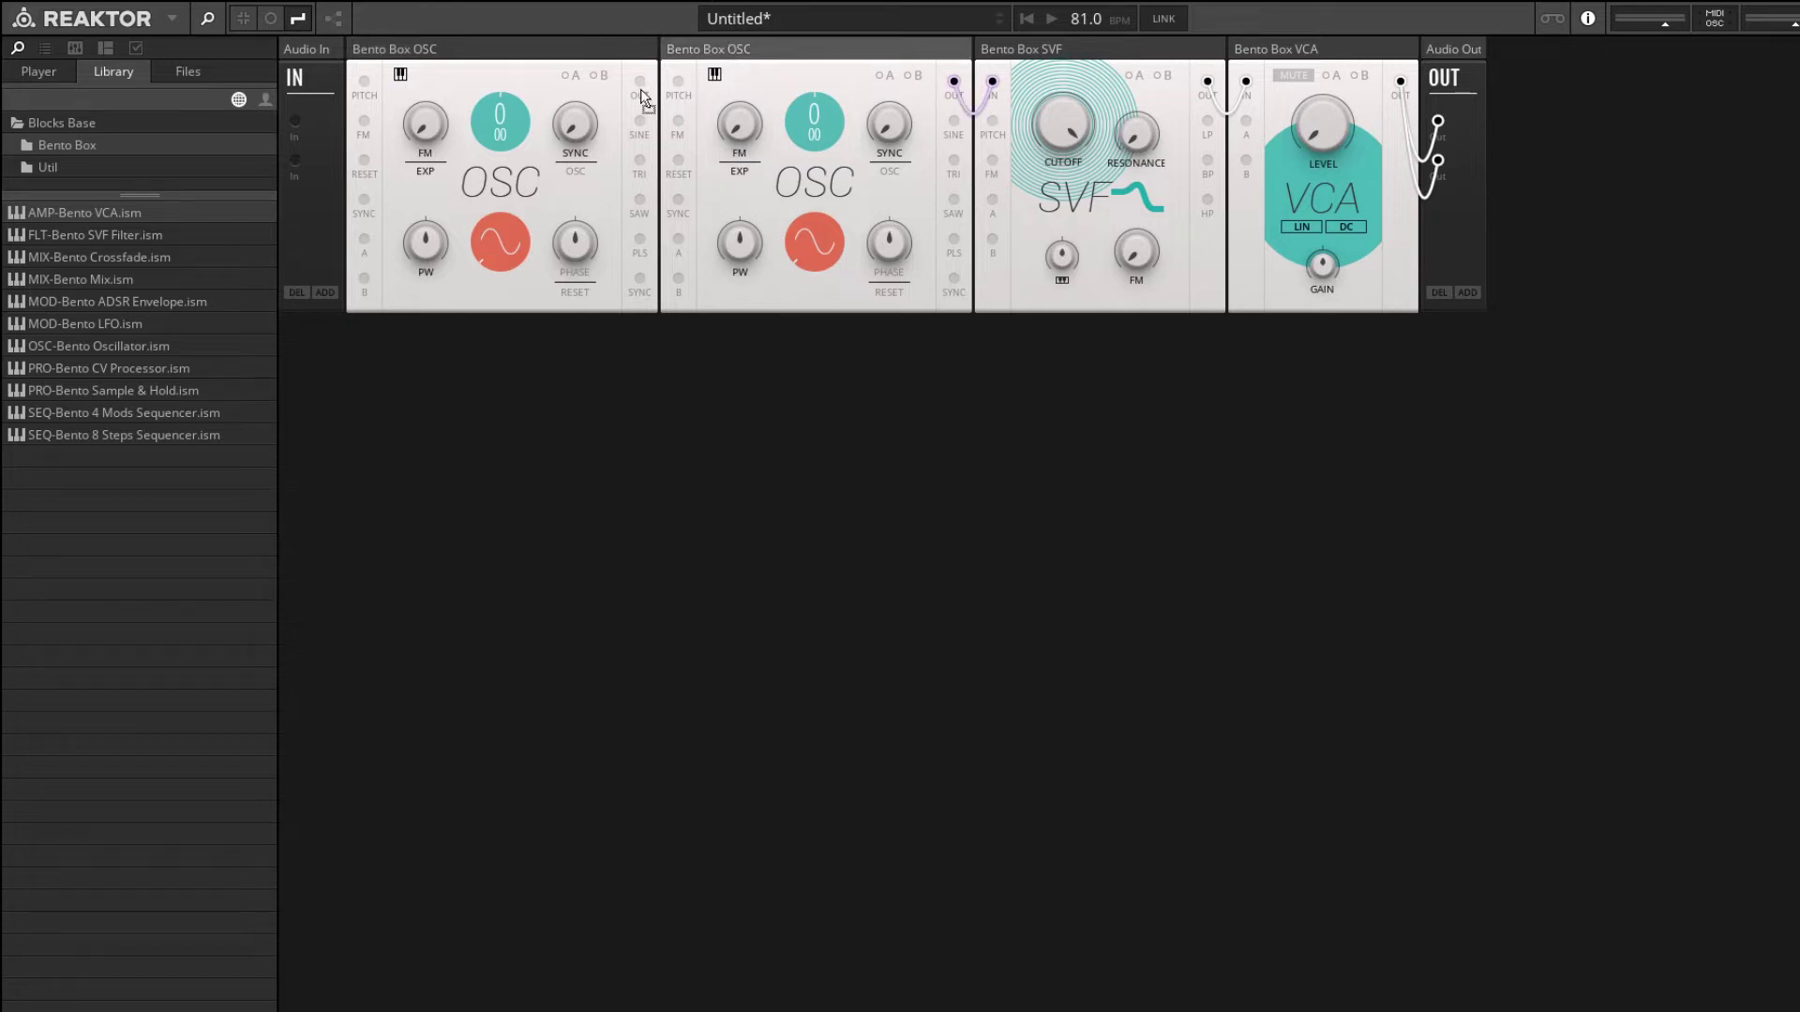
left_click_drag(639, 84, 677, 121)
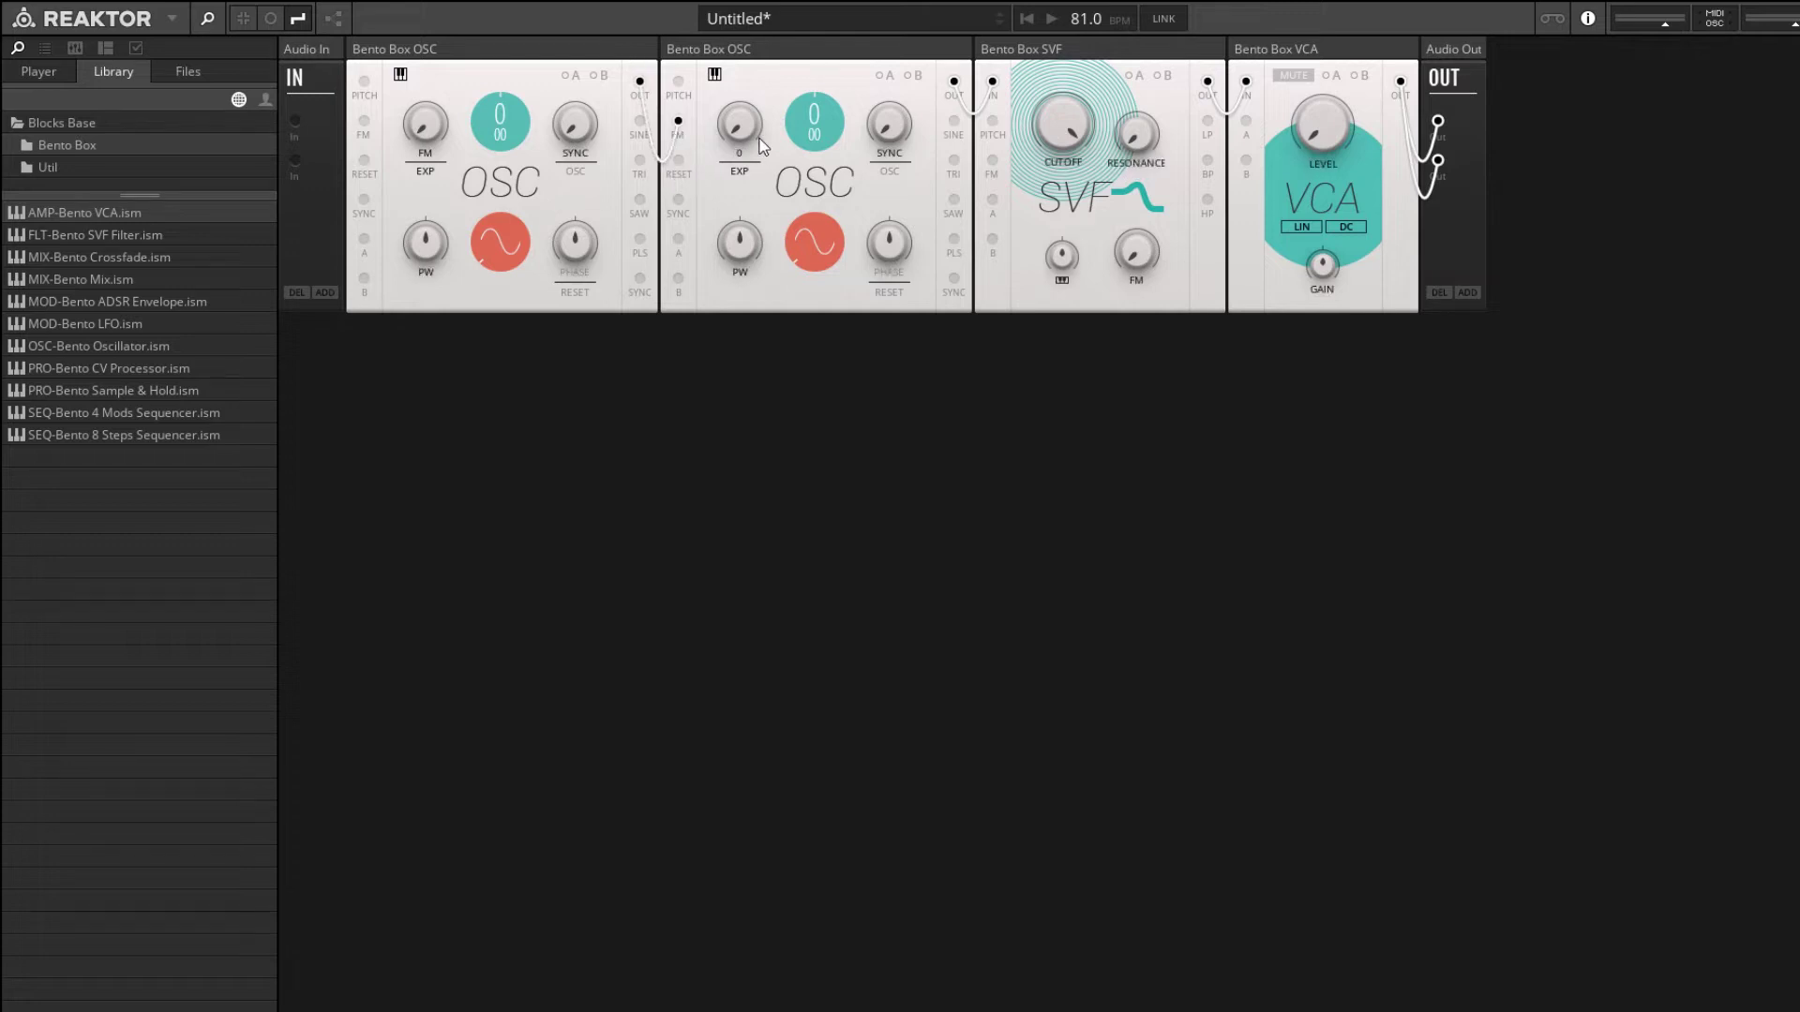
left_click_drag(747, 138, 714, 75)
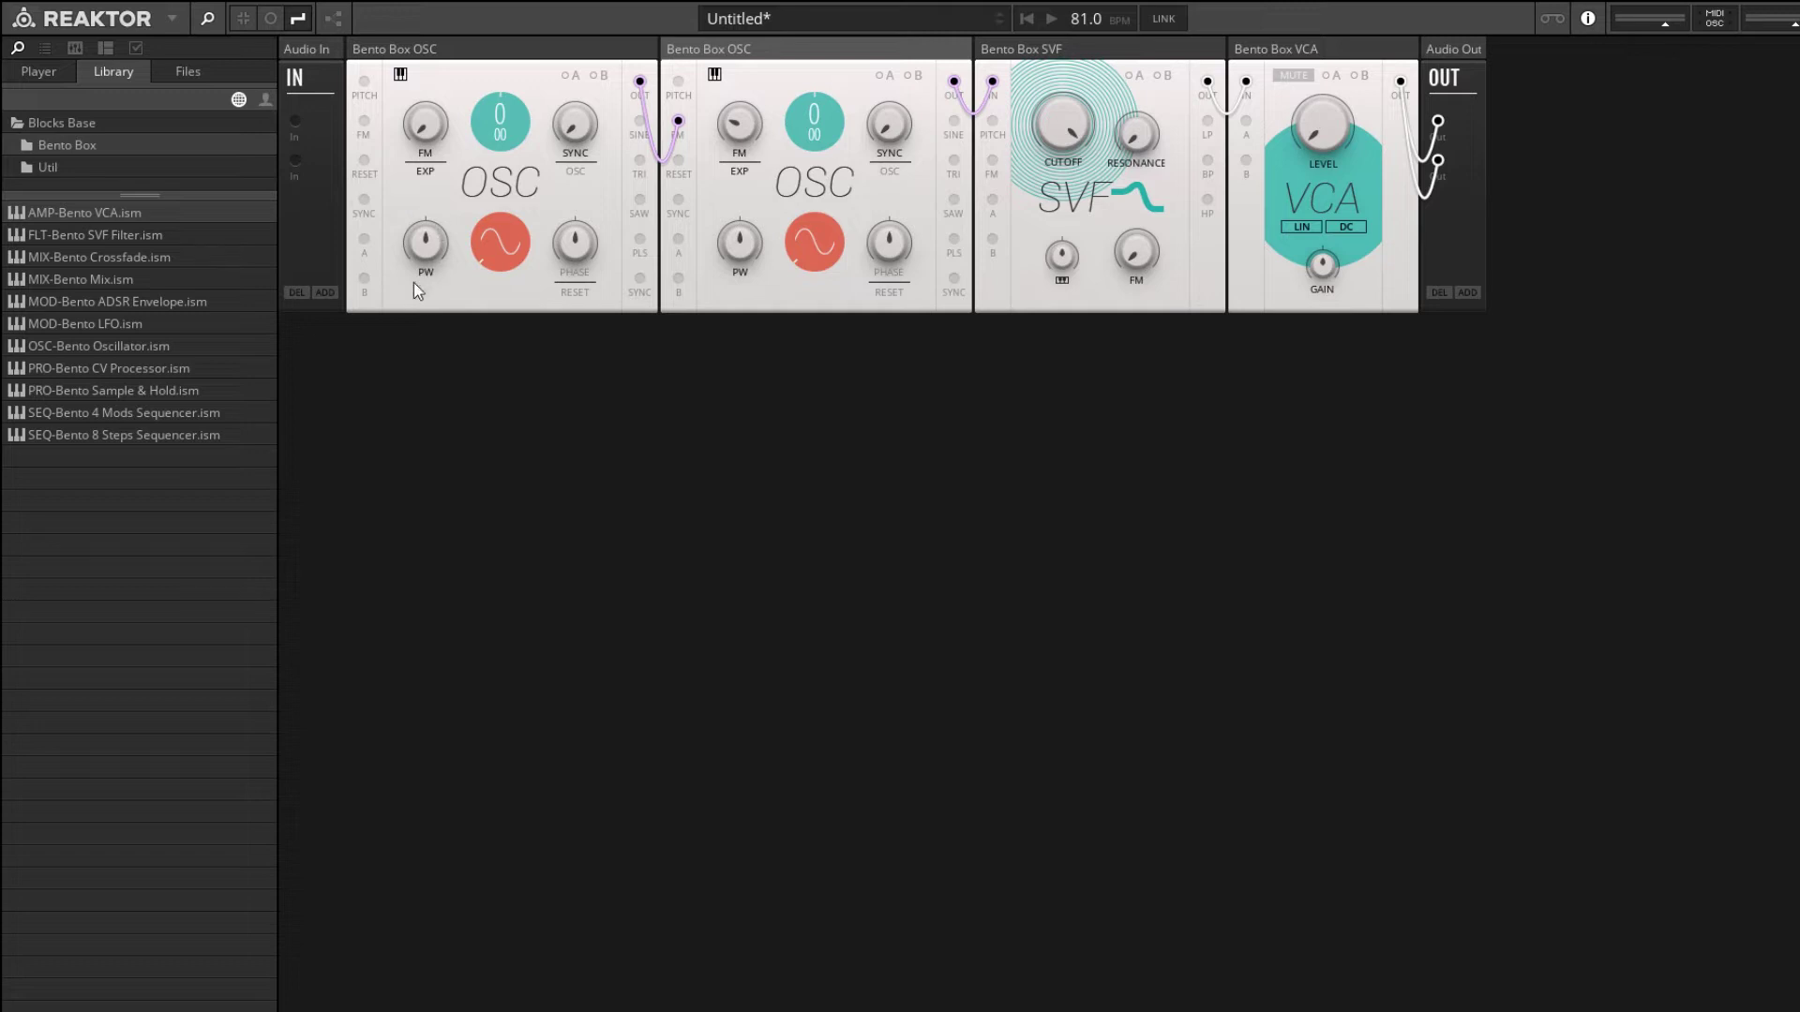
- Add the Util Note In block and patch its pitch to both oscillators and the SVF pitch input
left_click(47, 166)
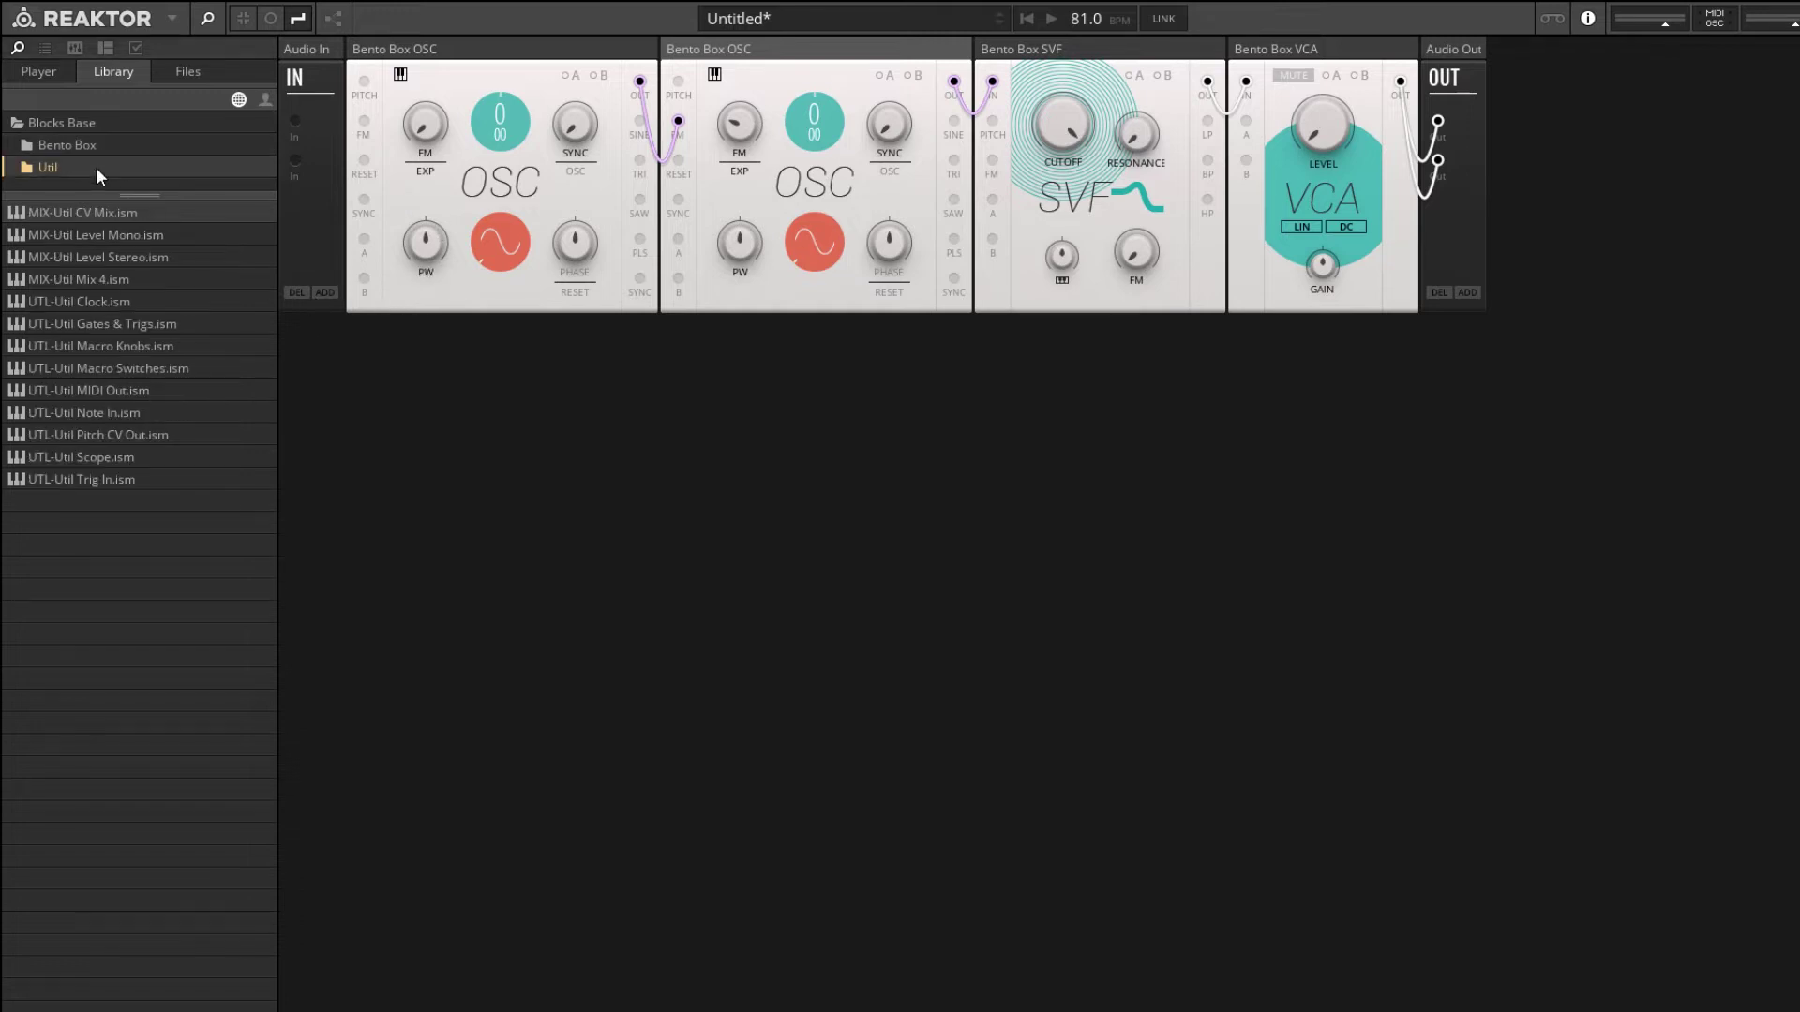
left_click_drag(49, 413, 375, 436)
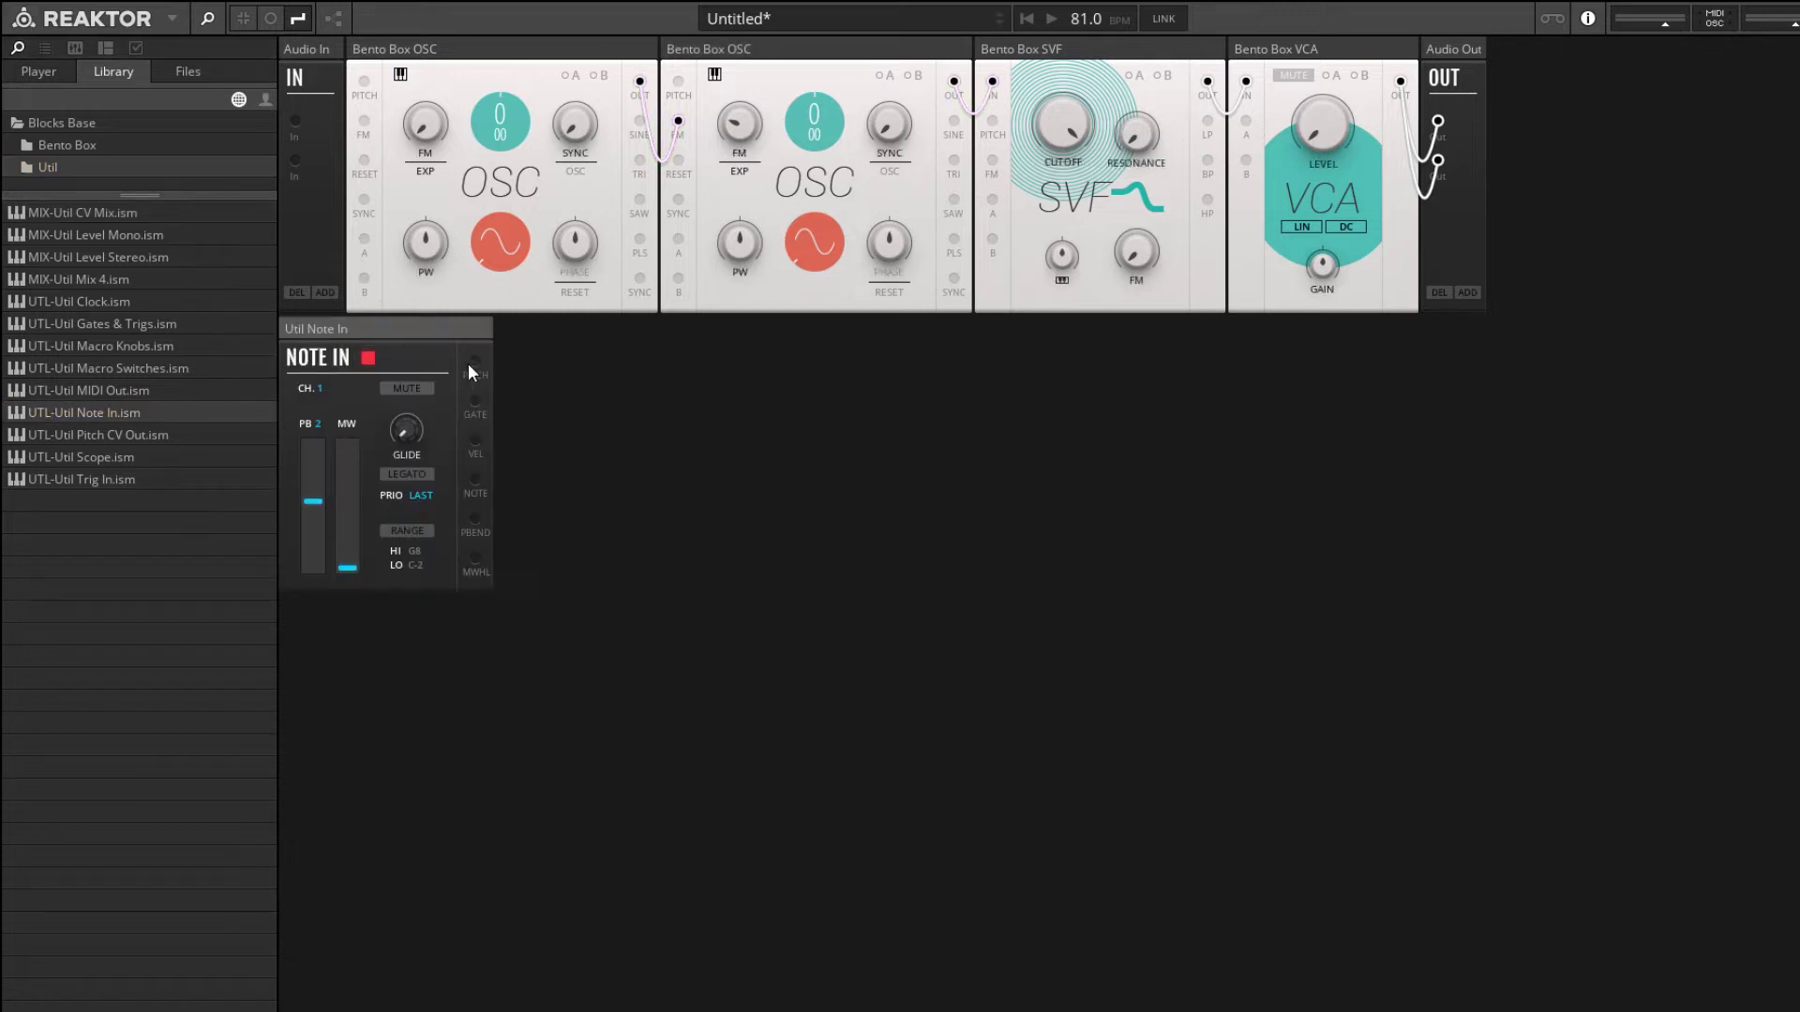
left_click_drag(472, 362, 364, 81)
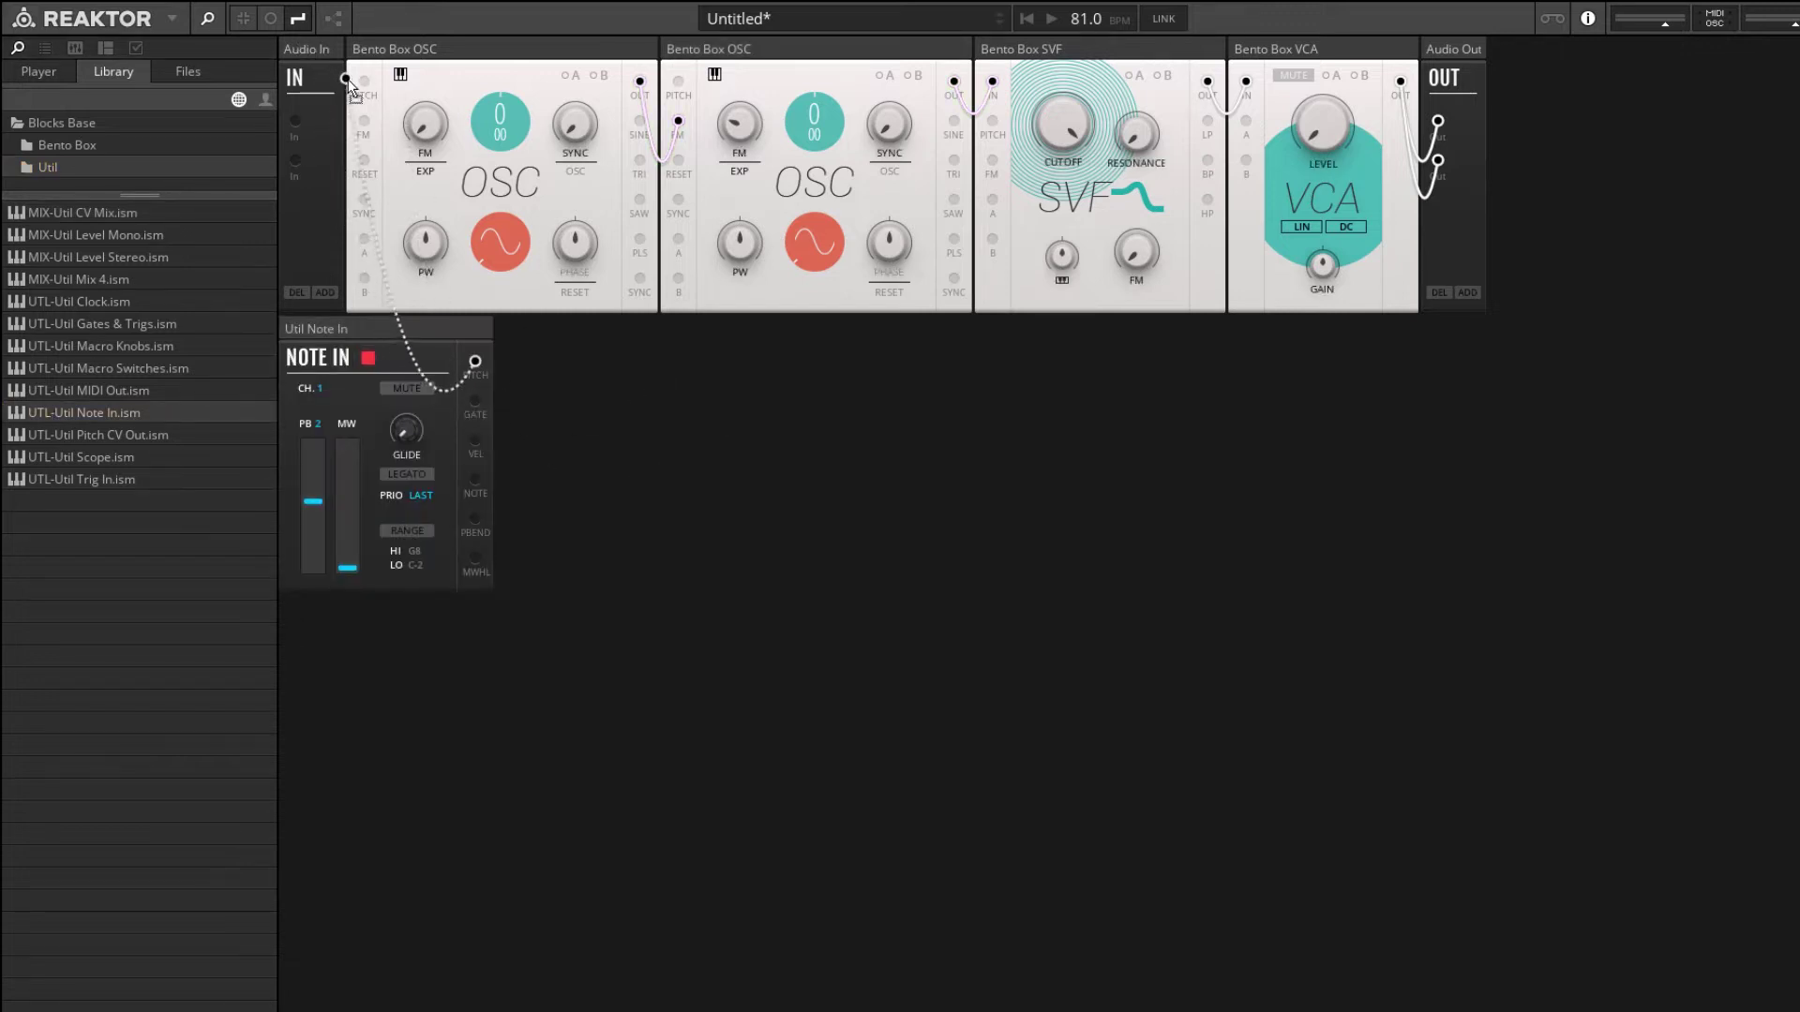
left_click_drag(475, 362, 670, 93)
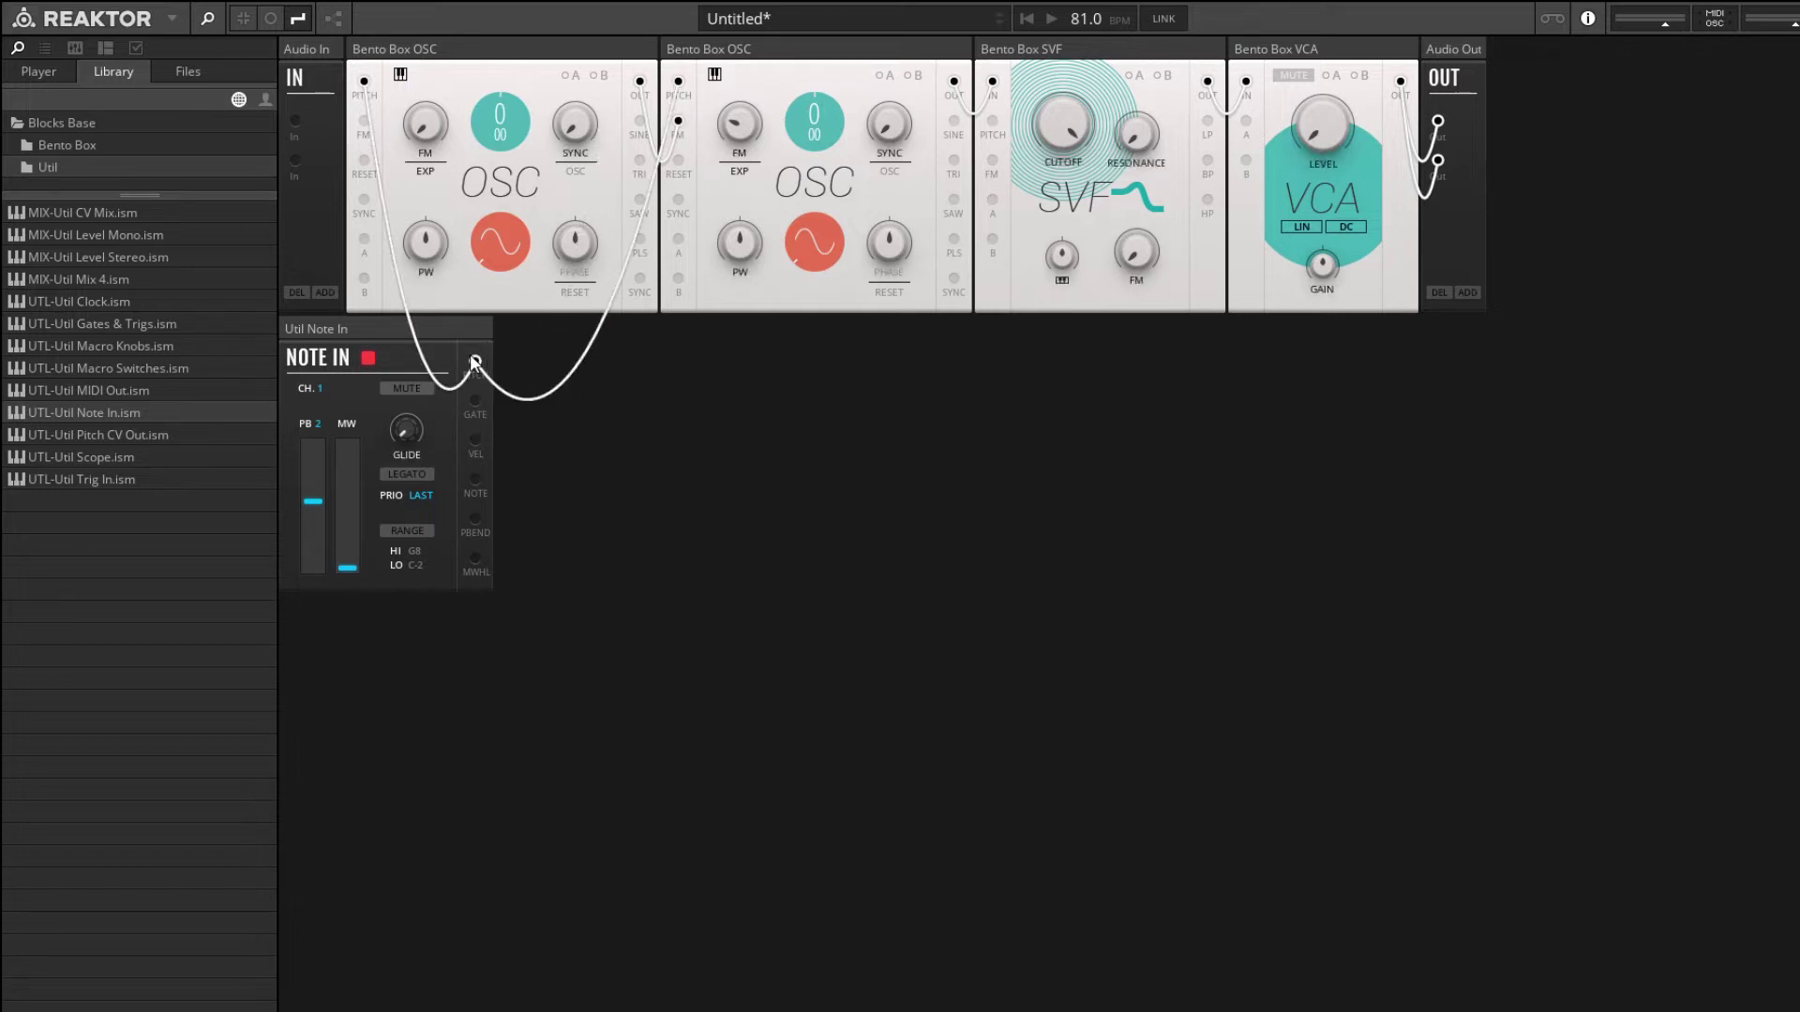
left_click_drag(475, 362, 996, 132)
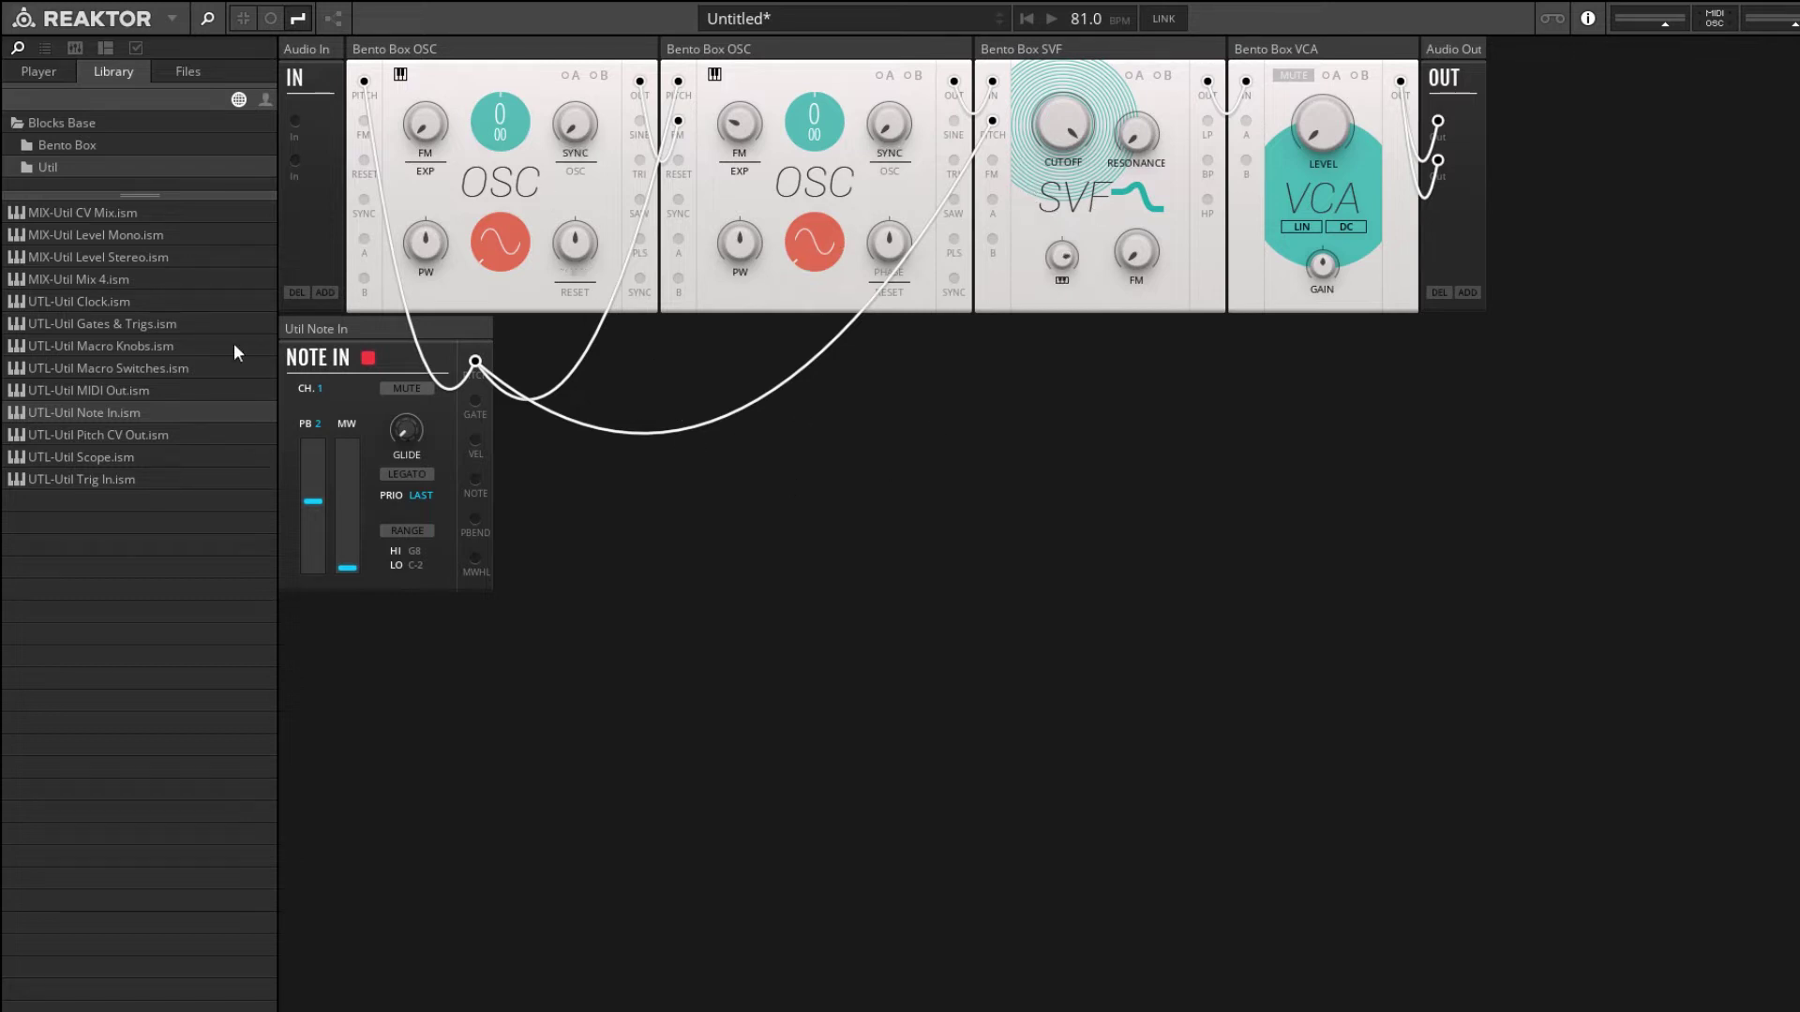
- Add two Bento ADSR envelopes gated by Note In, routed to the filter and the VCA's A input
left_click(54, 145)
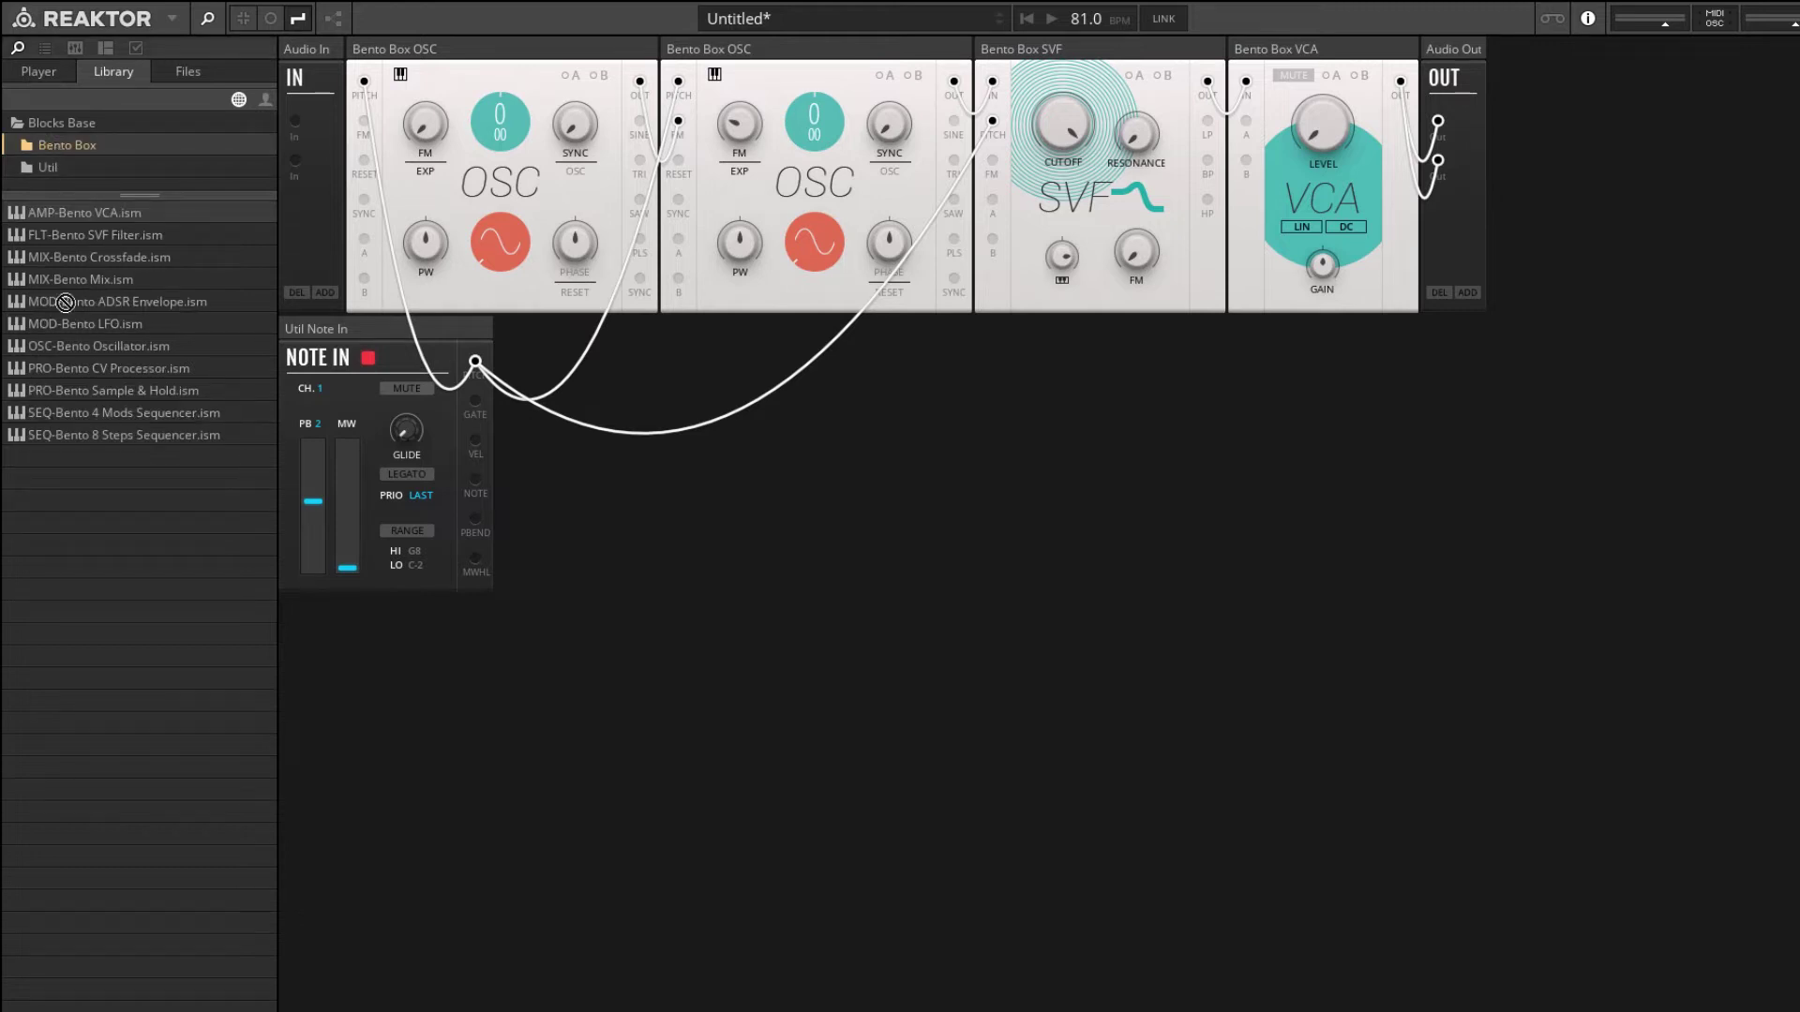
left_click_drag(65, 302, 601, 422)
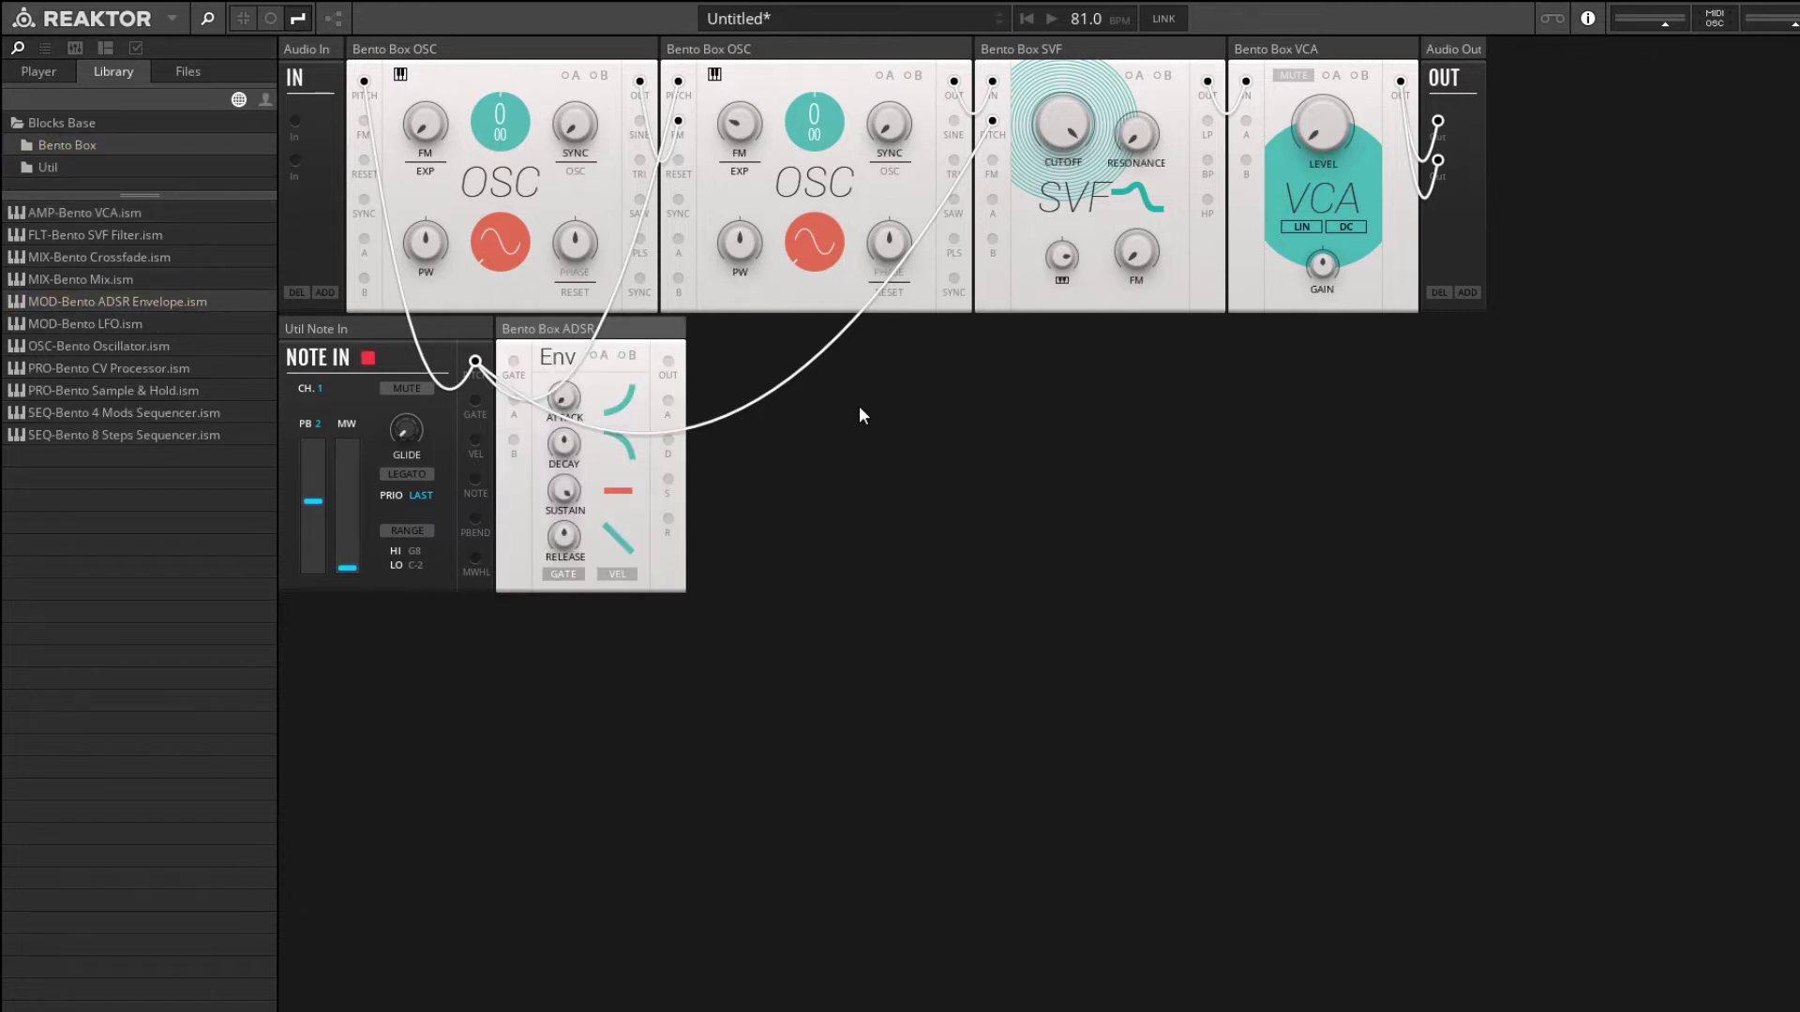
key("ctrl+d")
left_click_drag(475, 400, 706, 362)
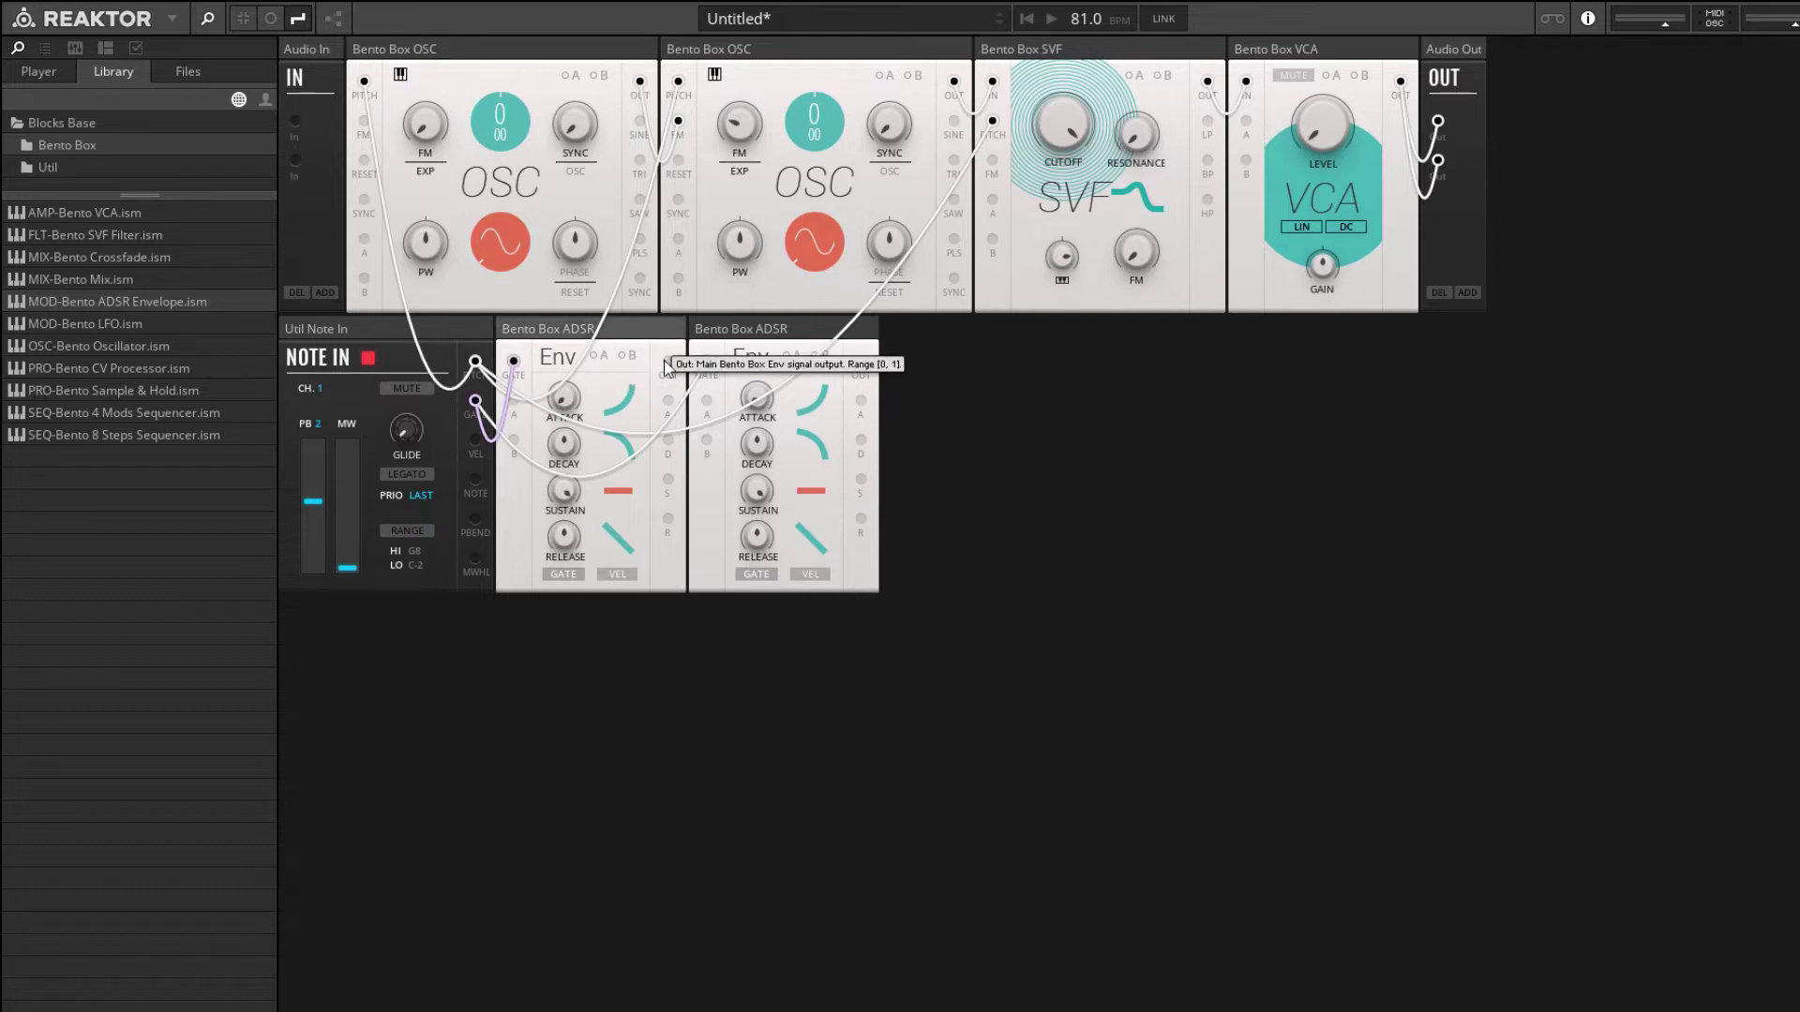
left_click_drag(668, 363, 995, 212)
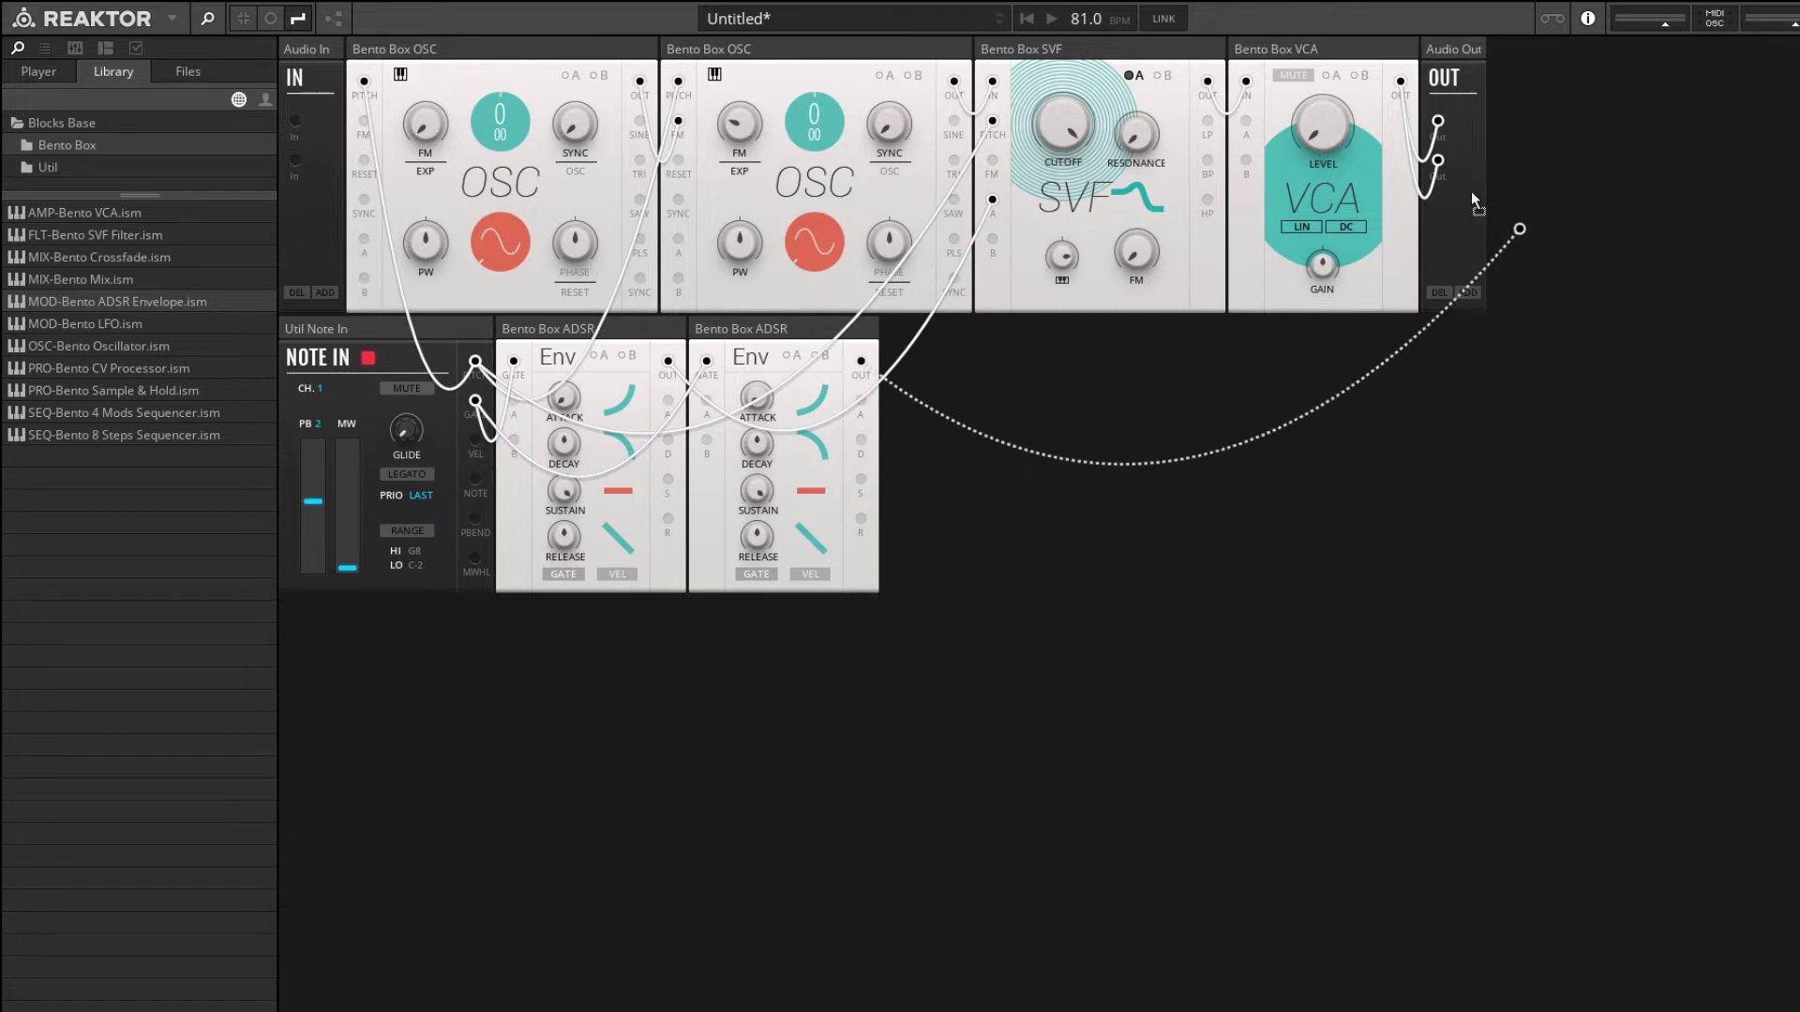
left_click_drag(1472, 193, 1248, 121)
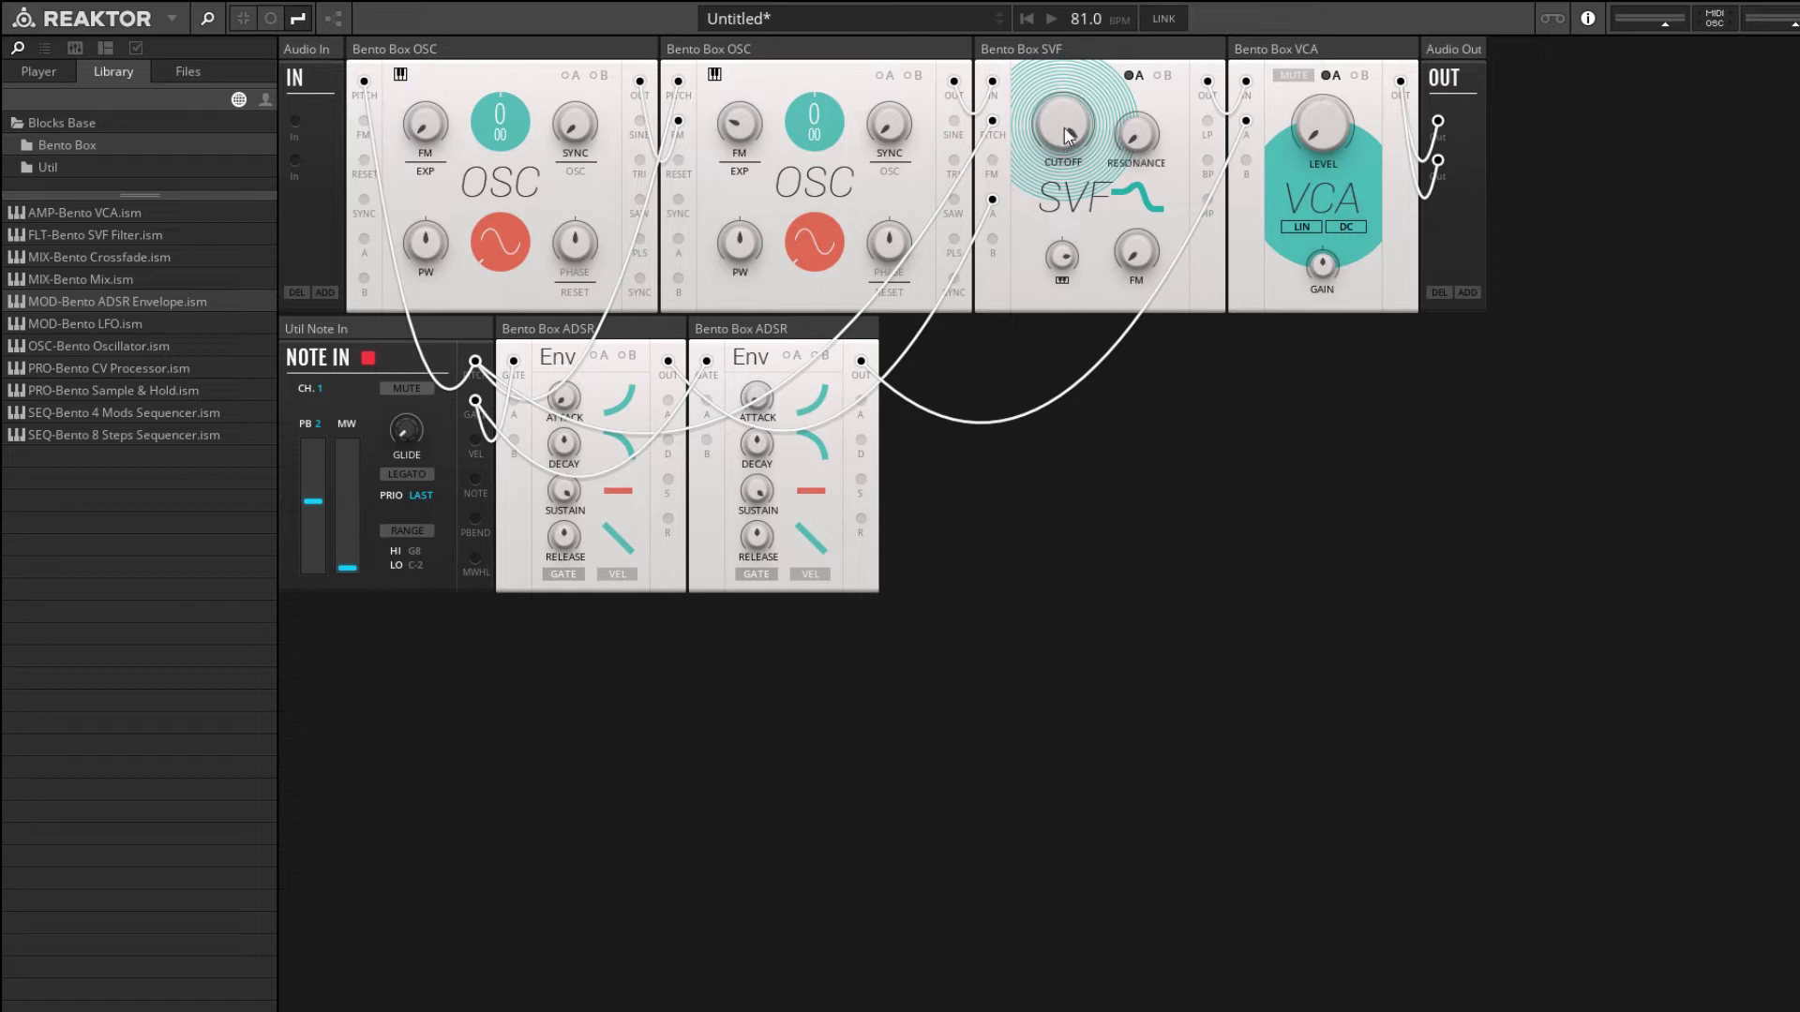
- Lower the filter cutoff to 47.4 Hz, set its cutoff modulation amount, and restore the knob views
left_click_drag(1066, 135, 1010, 476)
left_click(1133, 76)
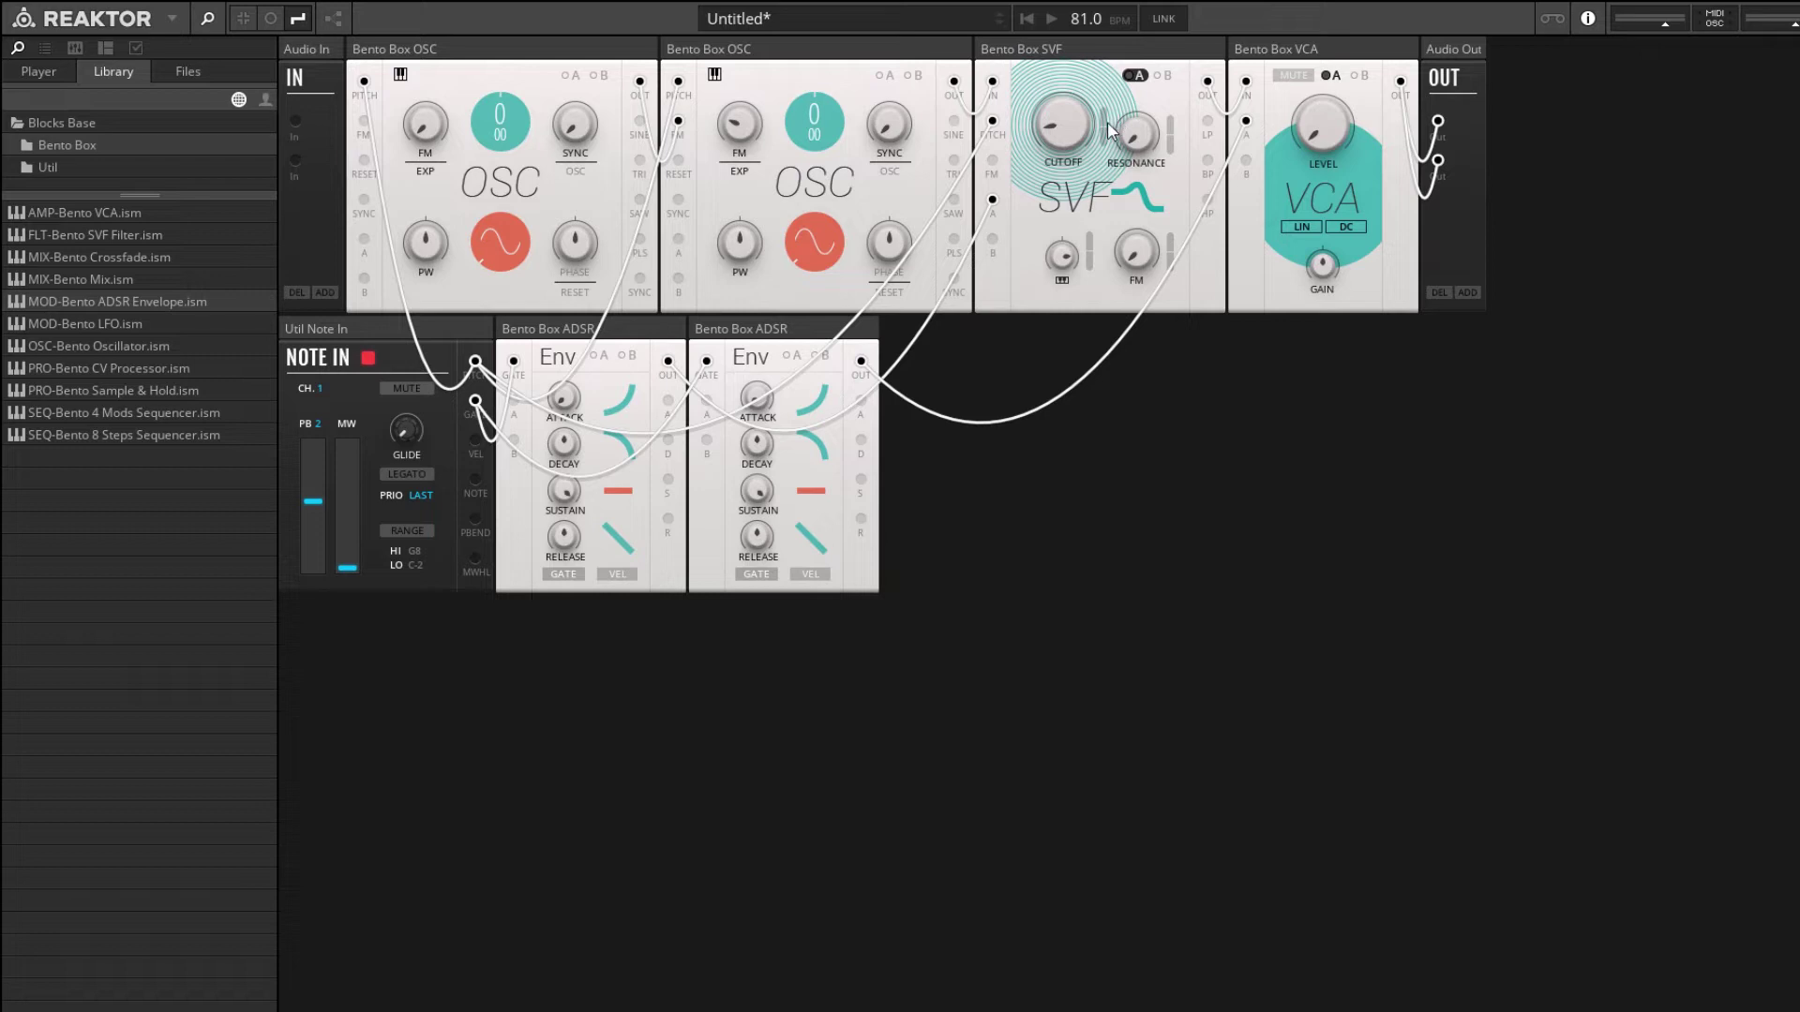
left_click_drag(1107, 127, 1073, 54)
left_click(1336, 76)
left_click(1331, 75)
left_click(1134, 75)
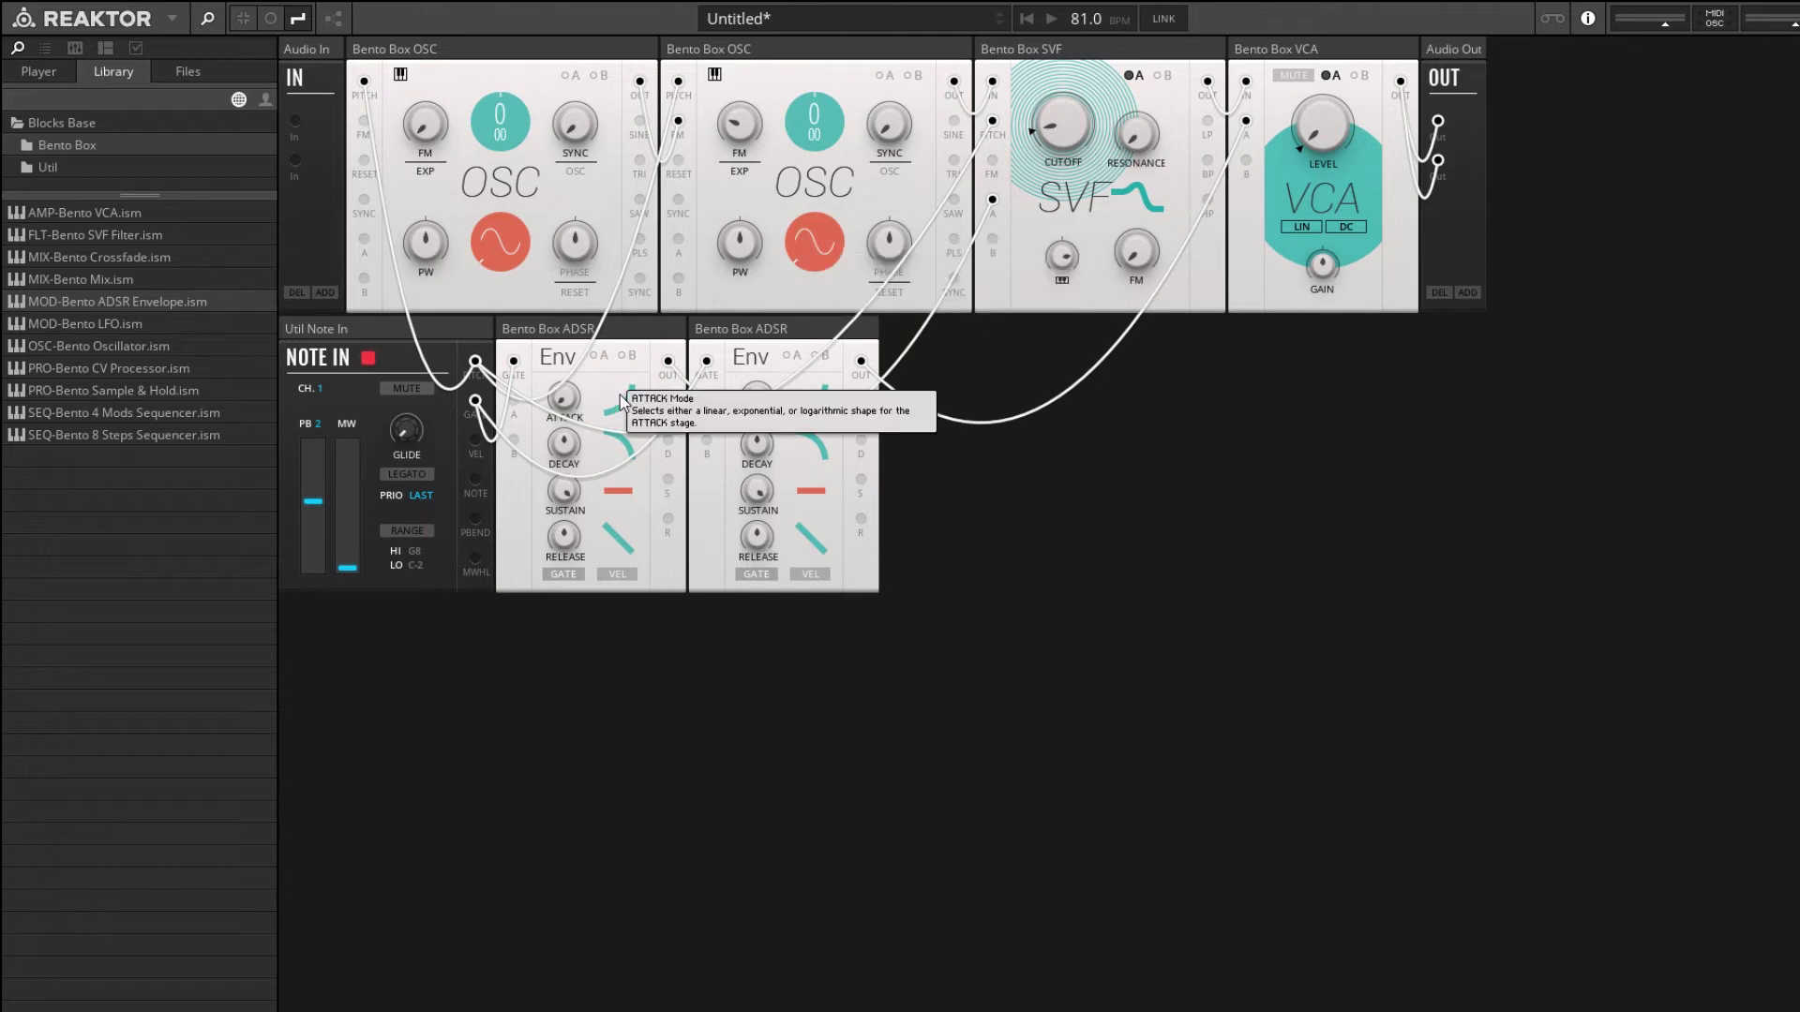
- Curve both envelopes' decay shapes and set the second envelope's sustain to 0
left_click(617, 446)
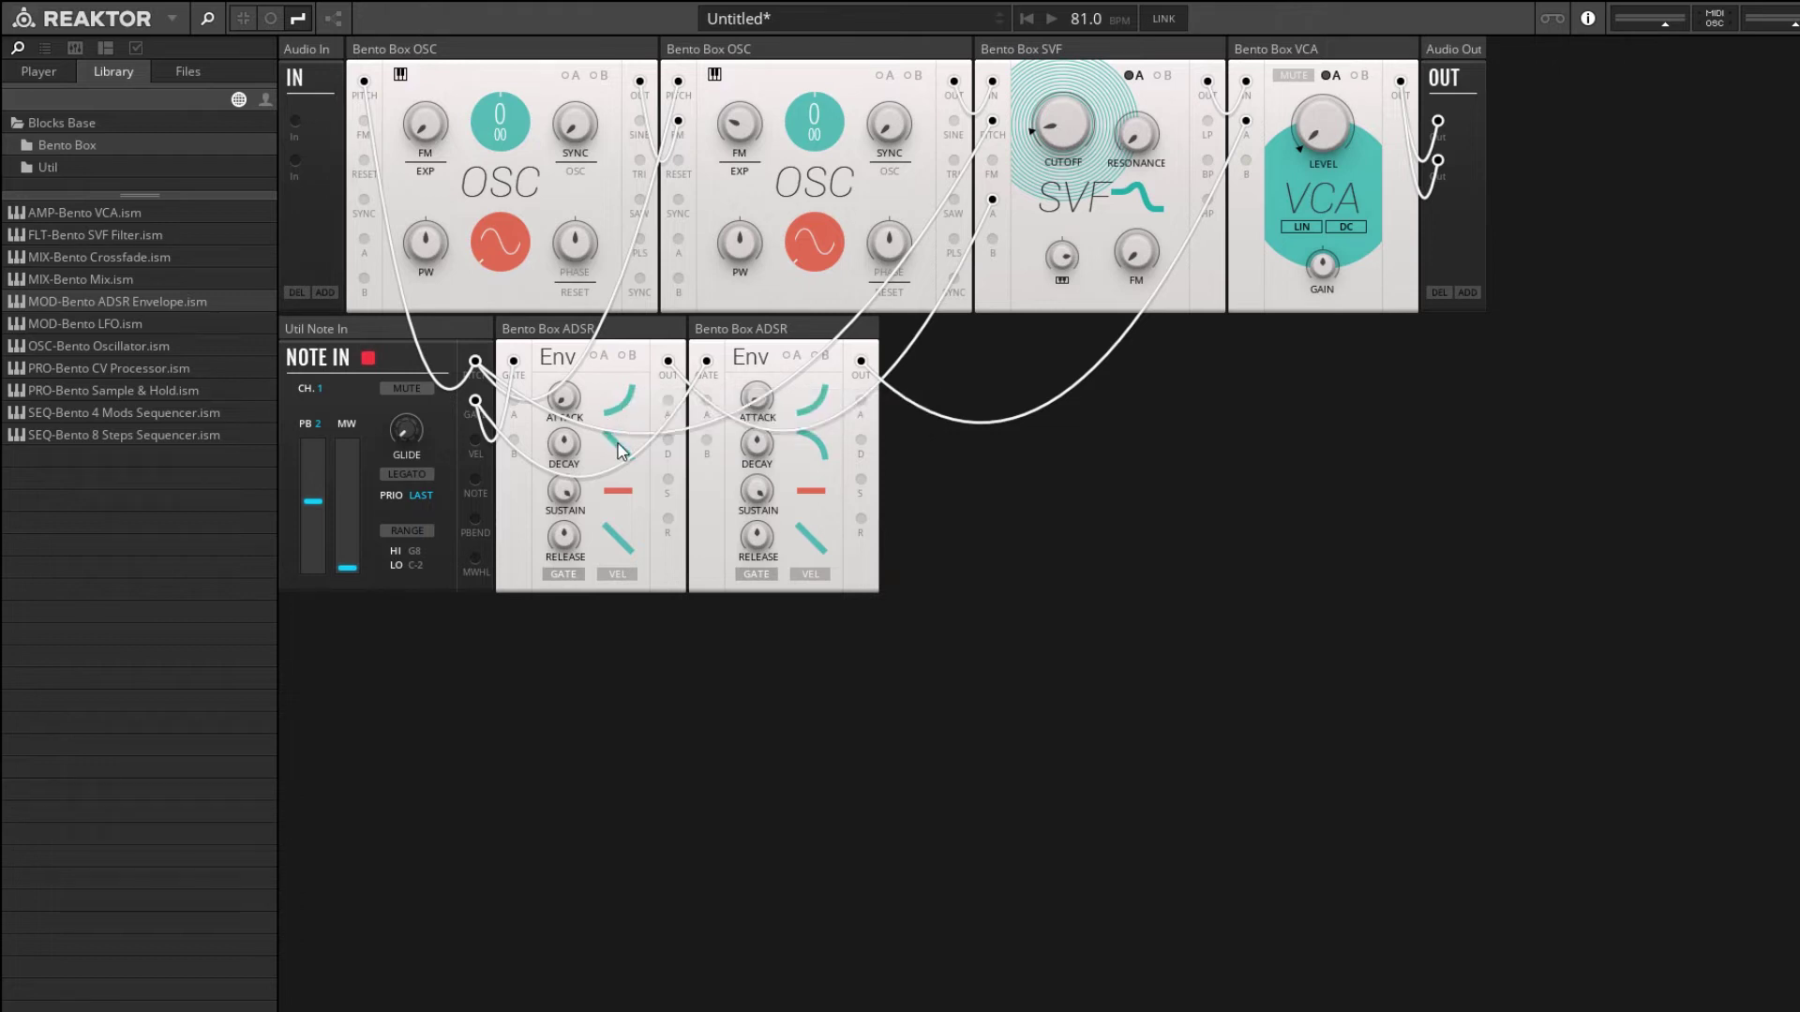
left_click(825, 447)
left_click_drag(756, 489, 757, 581)
- Tune the first oscillator's coarse pitch up to 7 semitones
left_click_drag(476, 116, 504, 61)
mouse_move(737, 94)
mouse_move(567, 540)
mouse_move(739, 517)
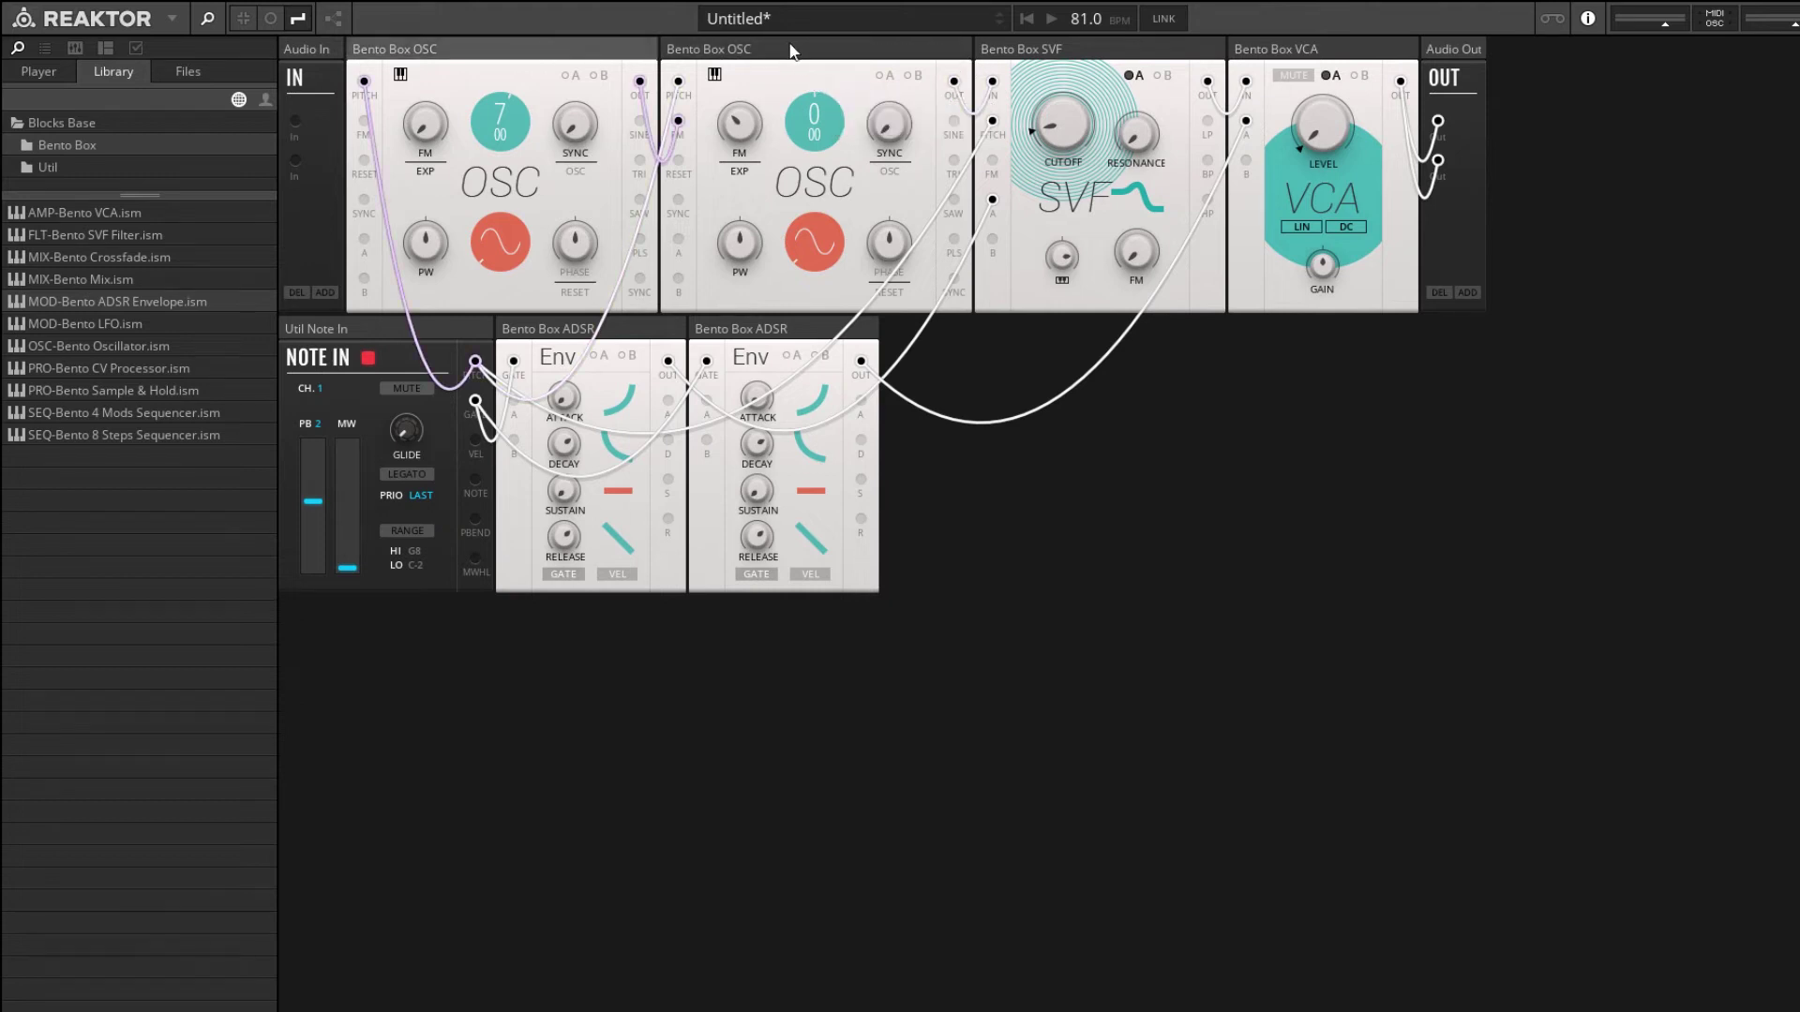
mouse_move(618, 60)
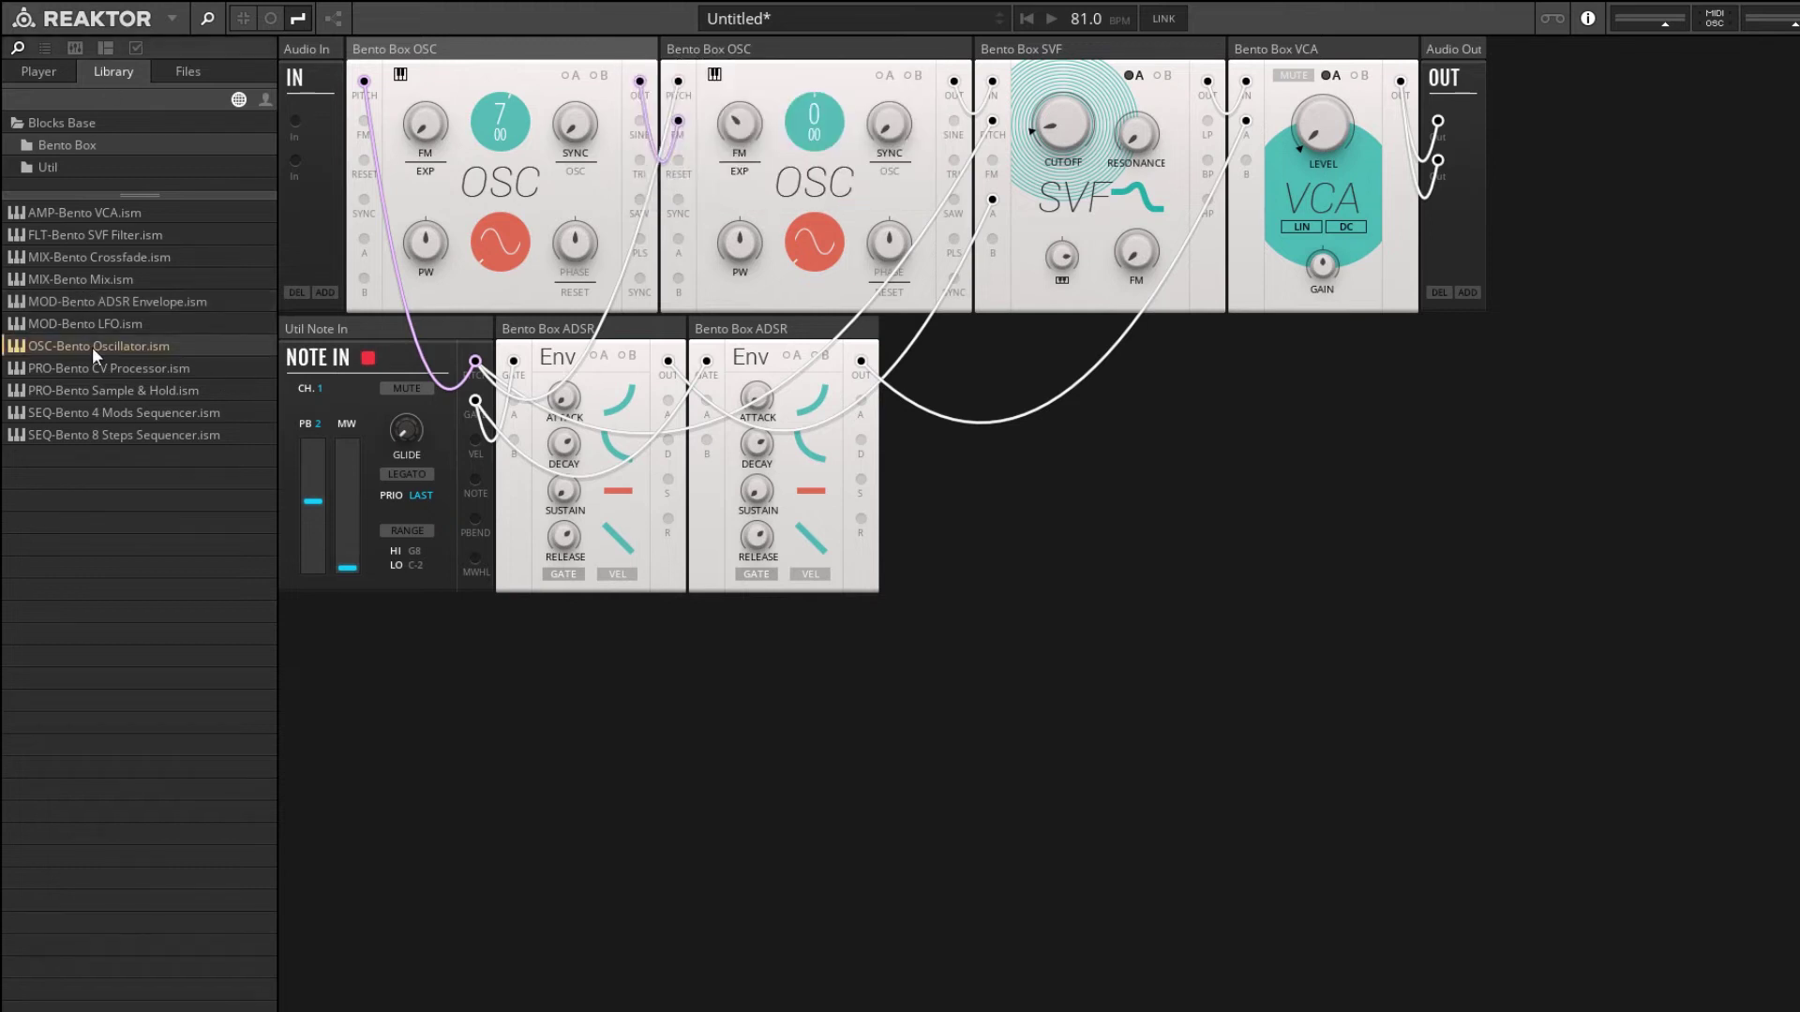
- Add a third Bento oscillator at the front, feed it into the next oscillator's FM, and tune it to 12
left_click_drag(92, 347, 351, 176)
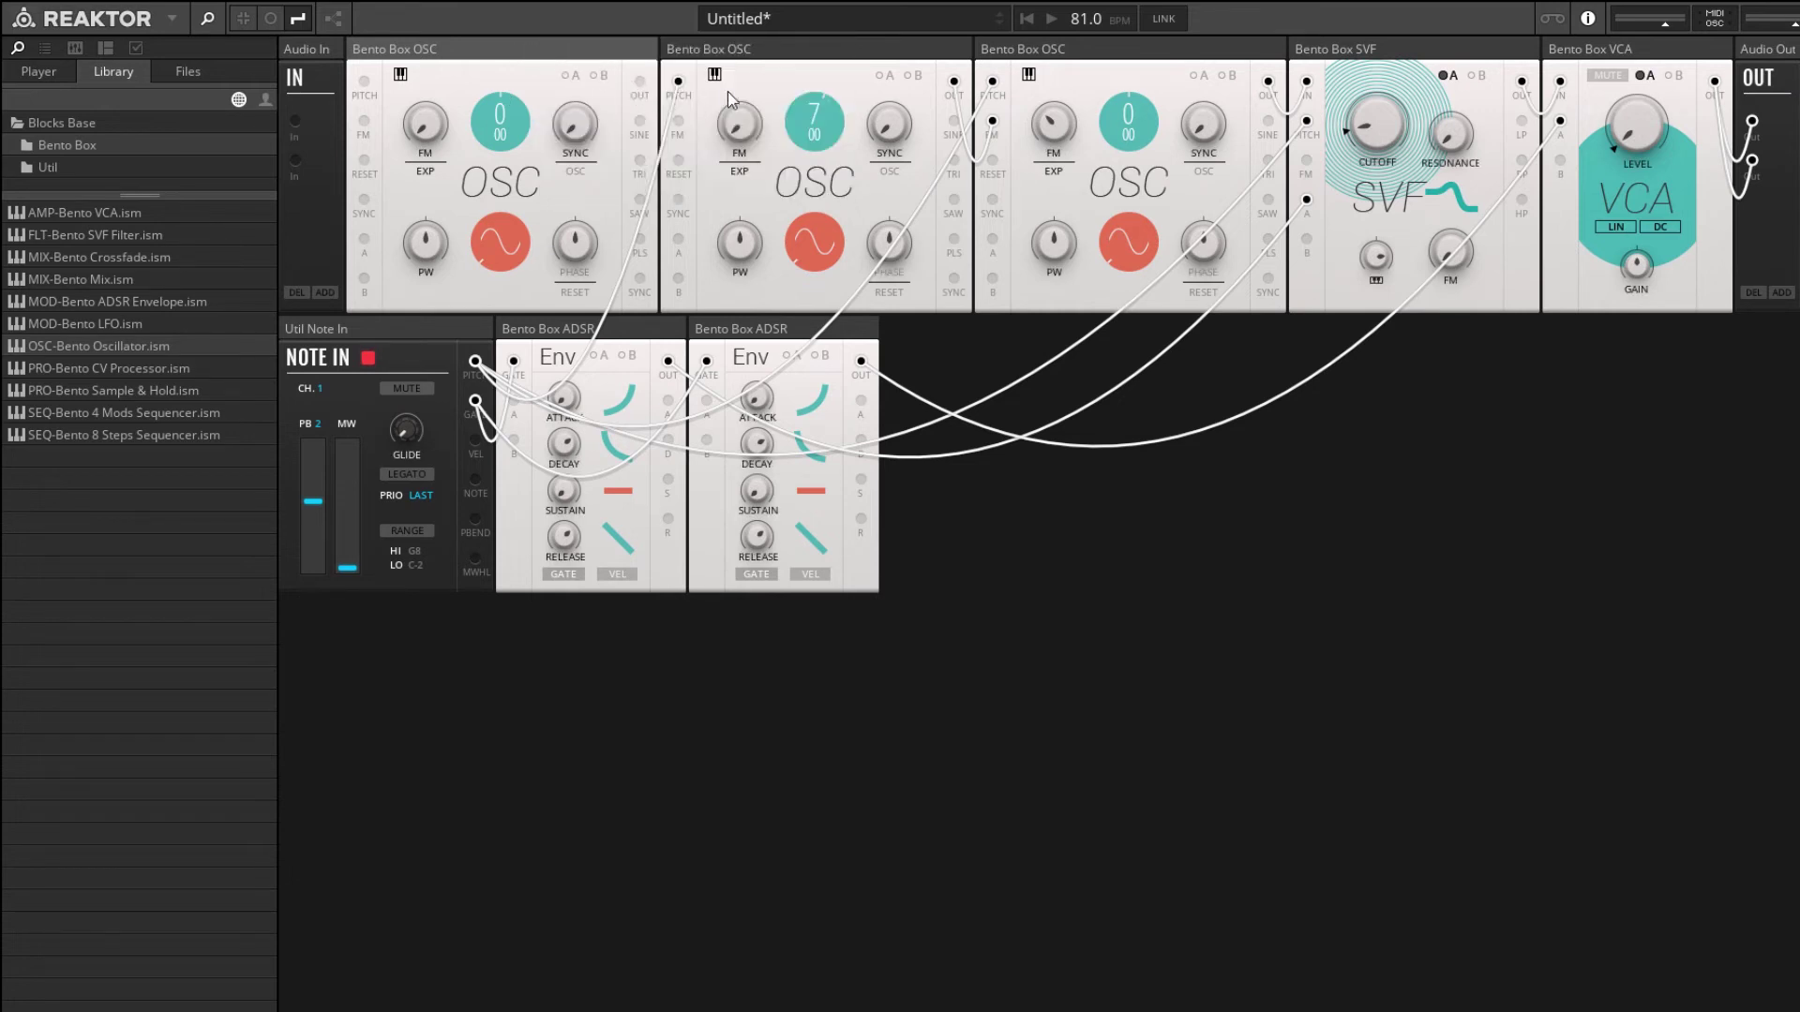
left_click_drag(639, 81, 712, 58)
left_click(729, 54)
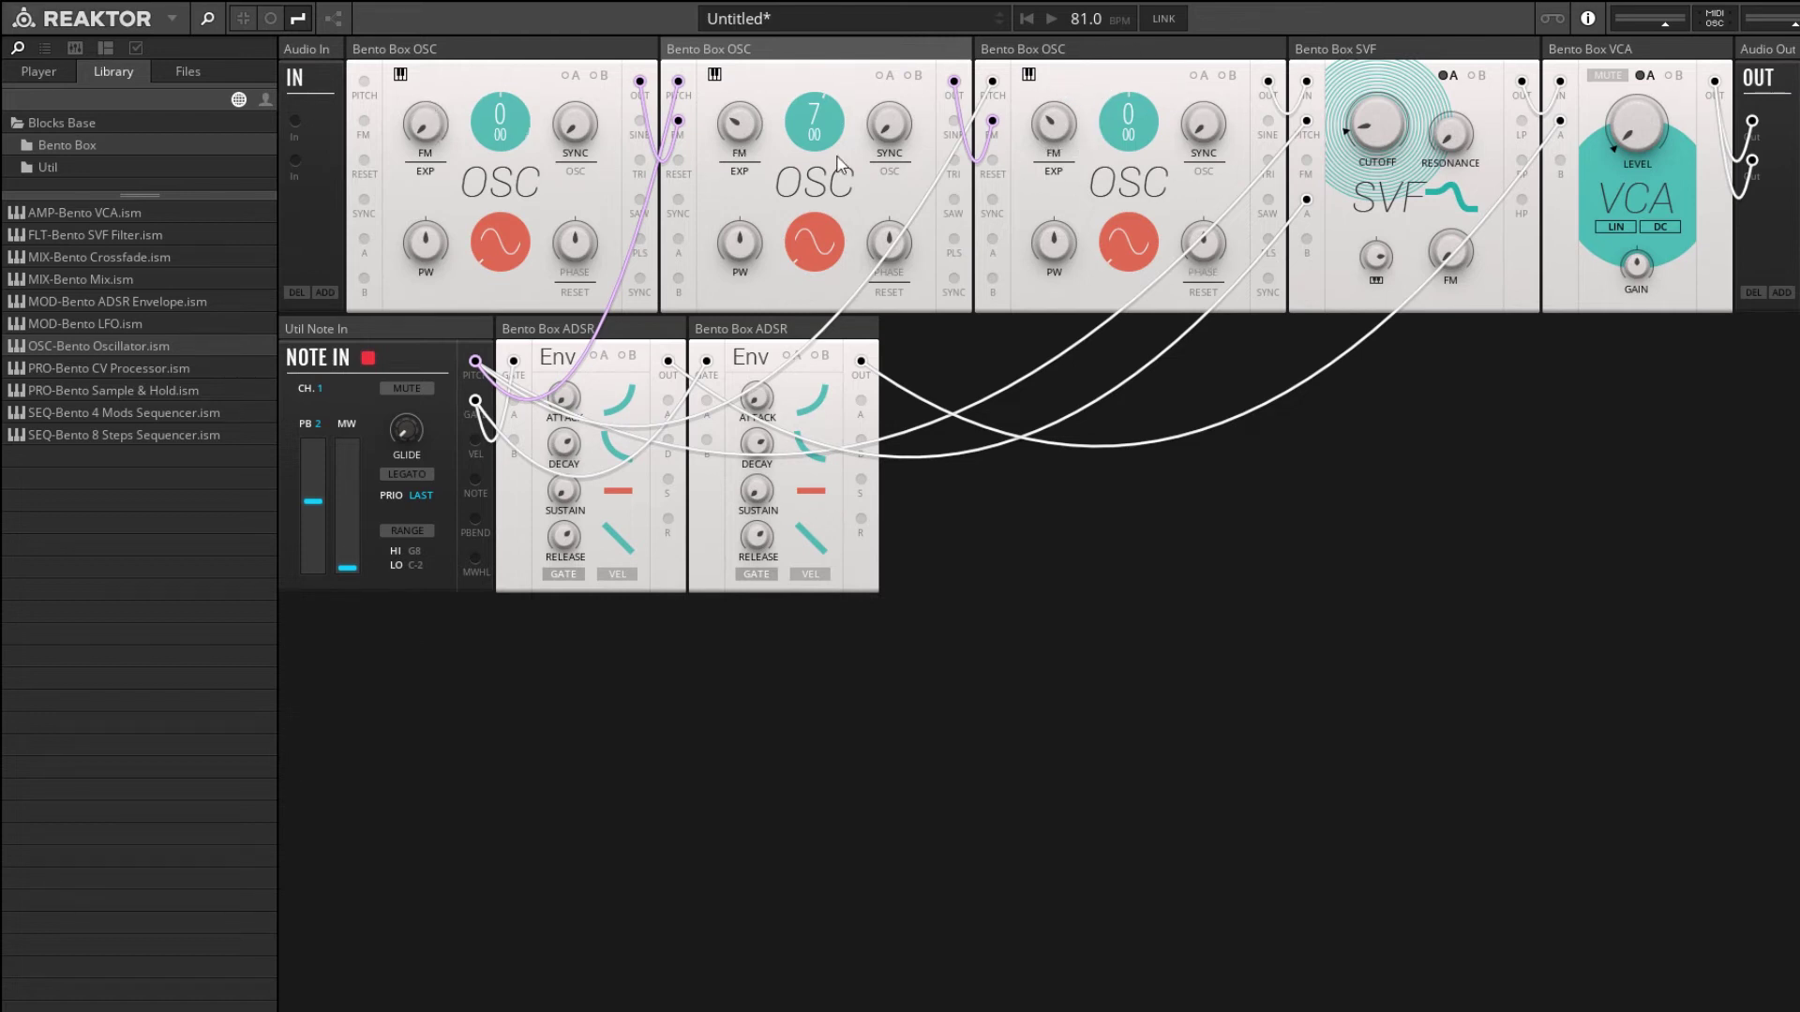
mouse_move(864, 154)
left_click_drag(498, 132, 464, 58)
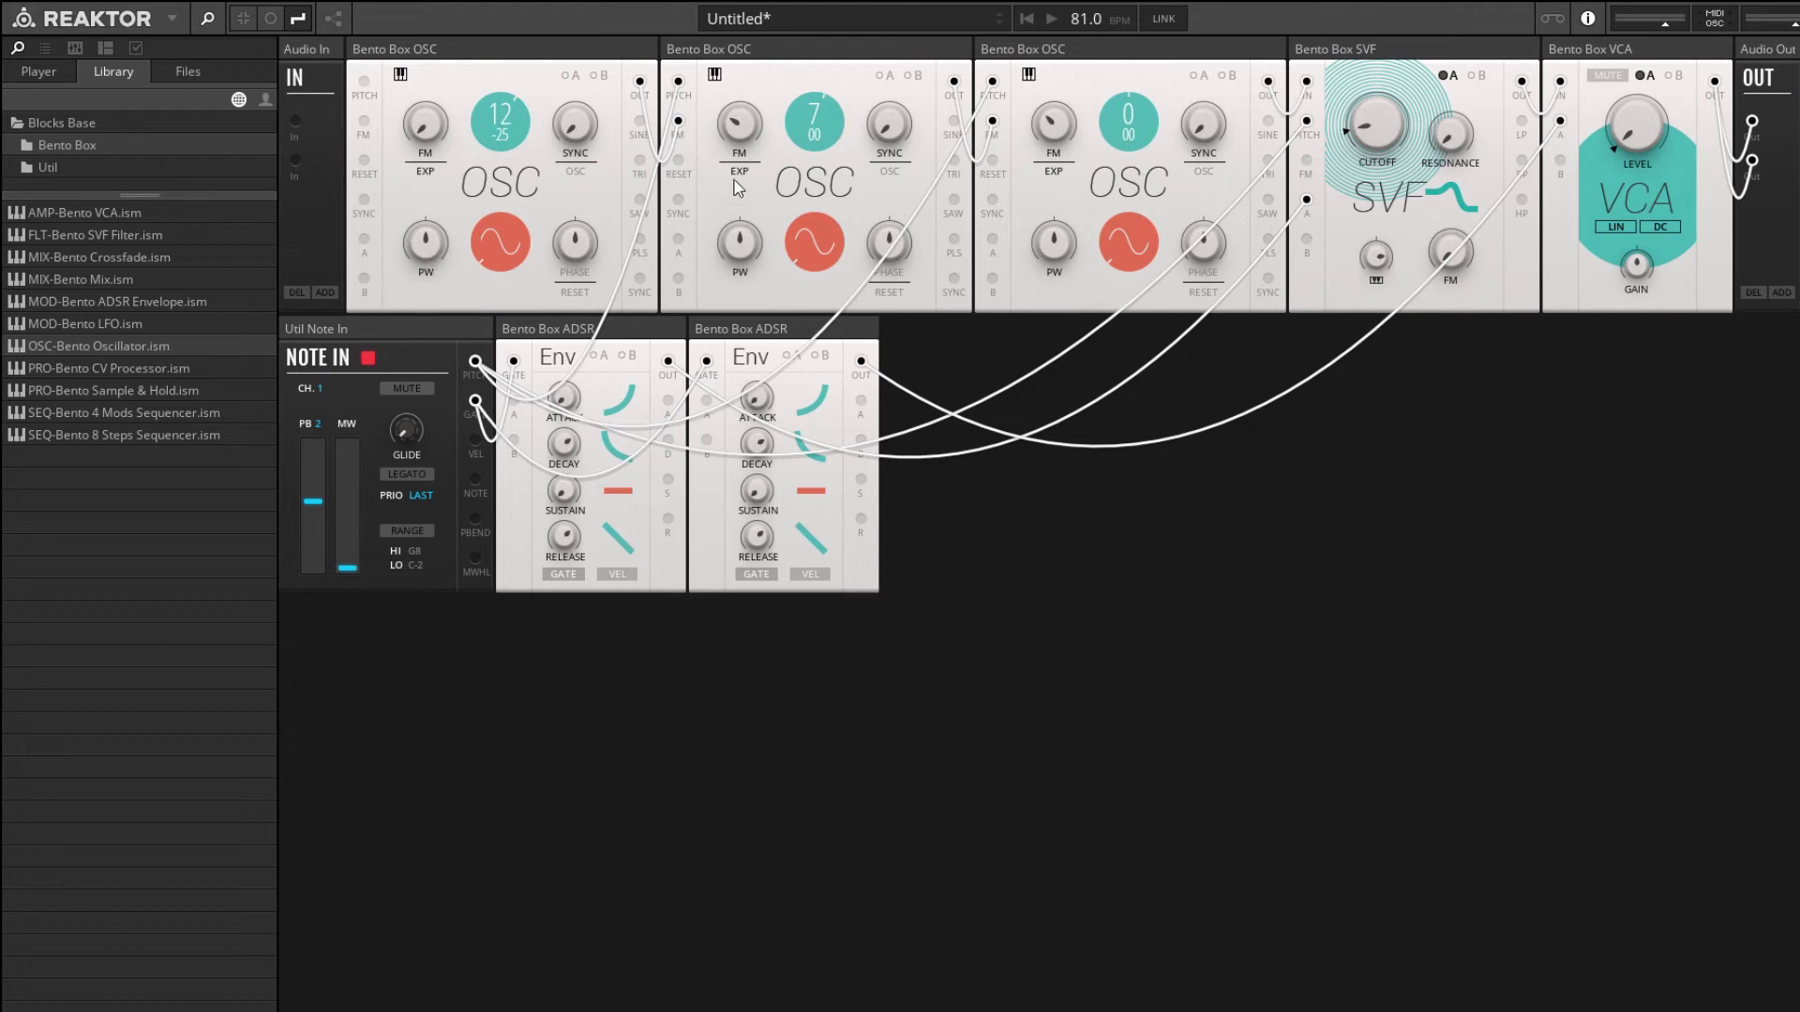
- Patch Note In's pitch into the first oscillator and raise FM on the second and third oscillators
mouse_move(736, 134)
left_click_drag(475, 361, 365, 83)
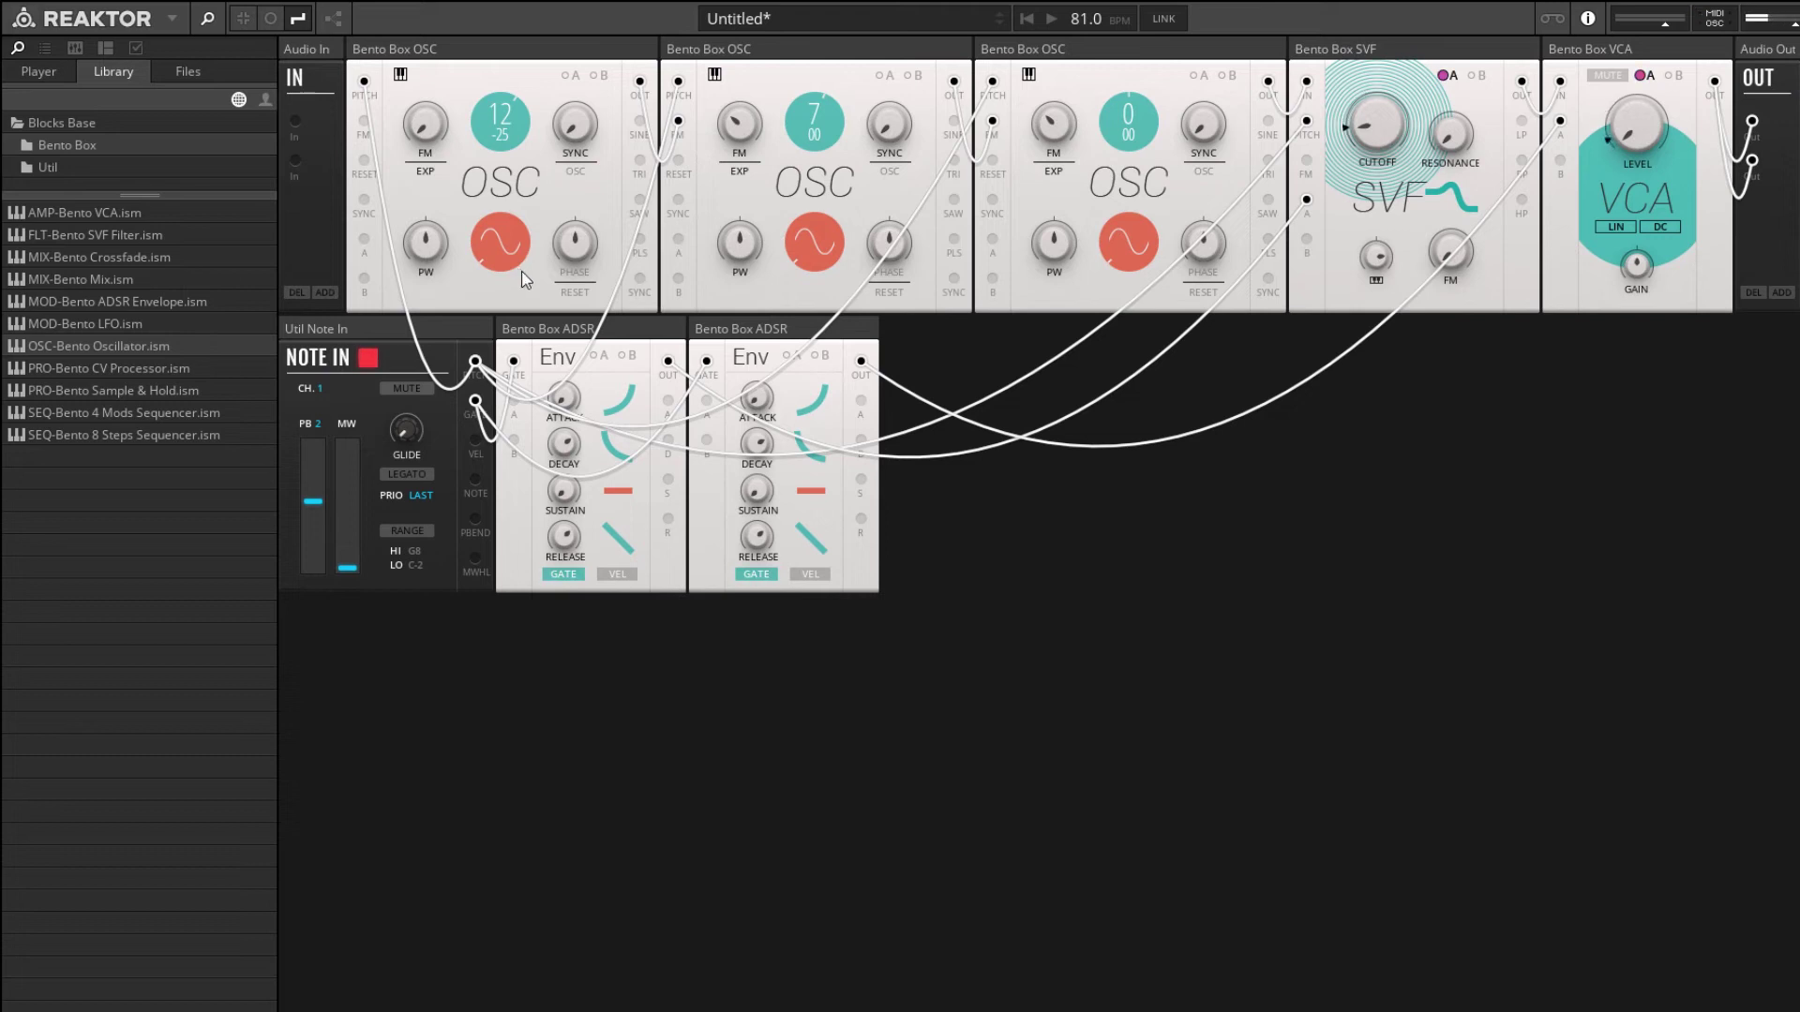
left_click_drag(739, 131, 740, 135)
left_click_drag(1039, 100, 1050, 136)
mouse_move(1054, 159)
- Add a Bento LFO before the first ADSR and patch Note In's gate into its reset input
left_click(121, 323)
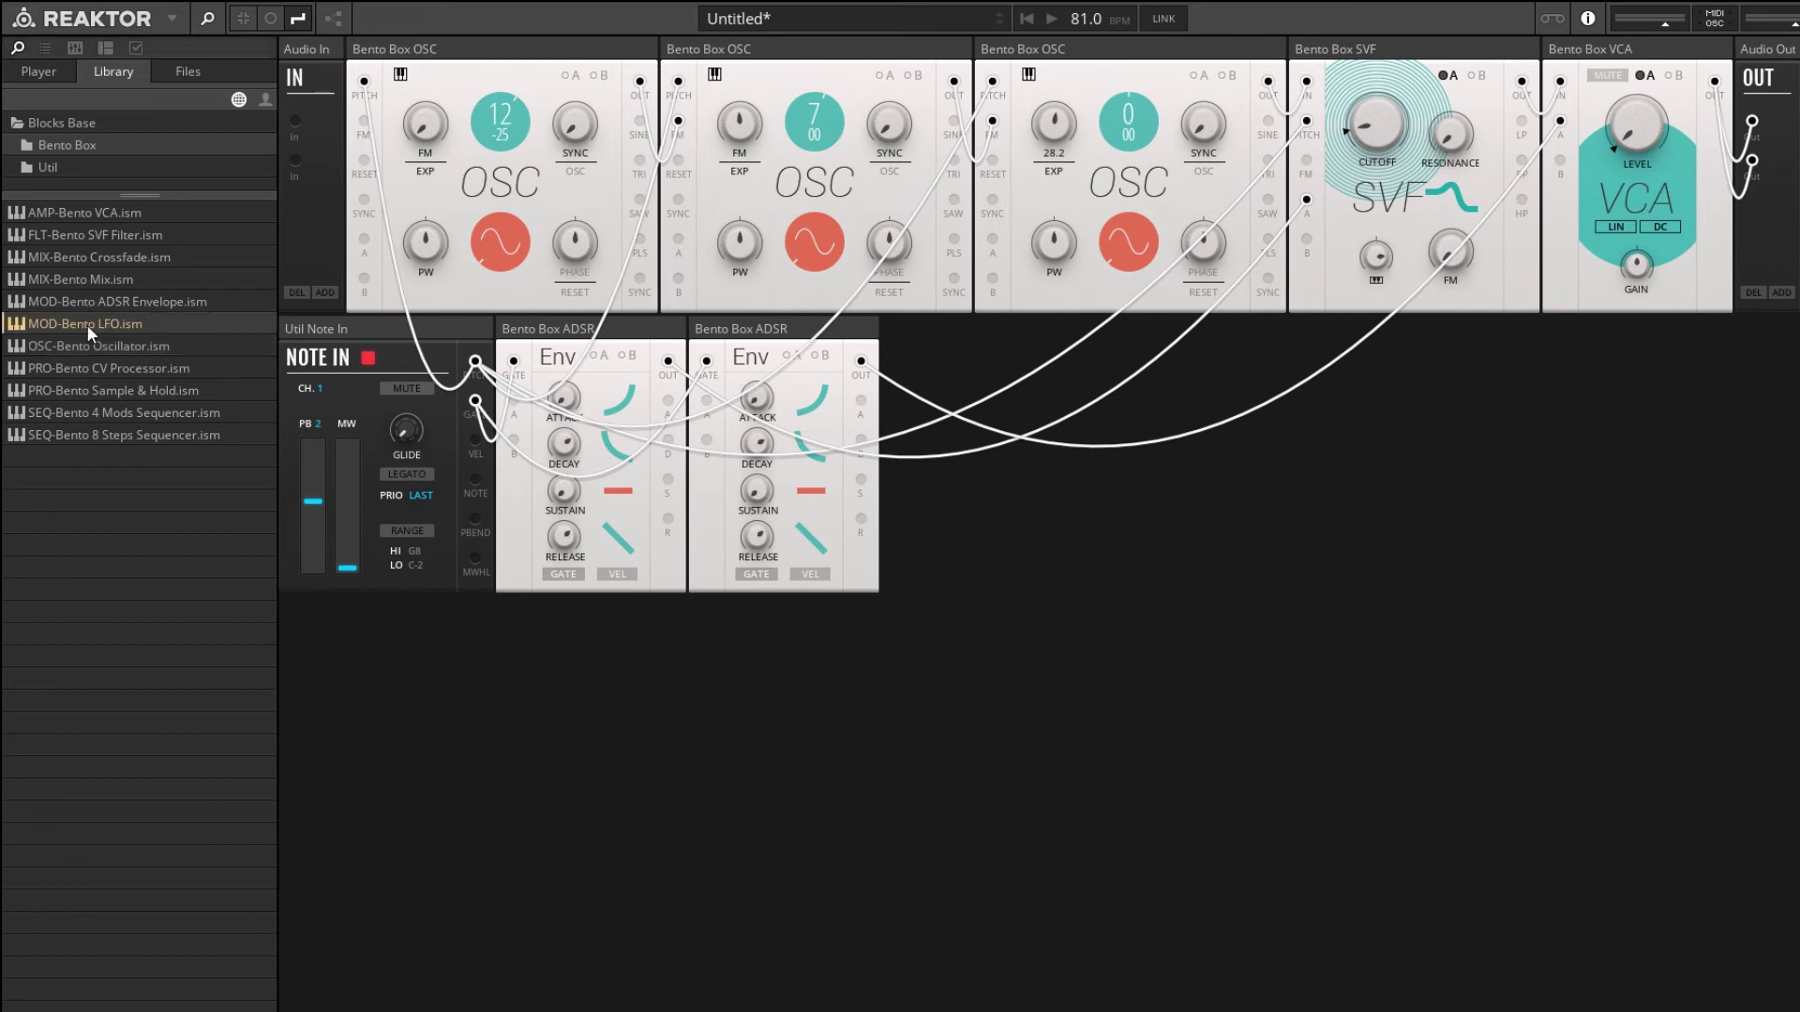
left_click_drag(64, 324, 1104, 485)
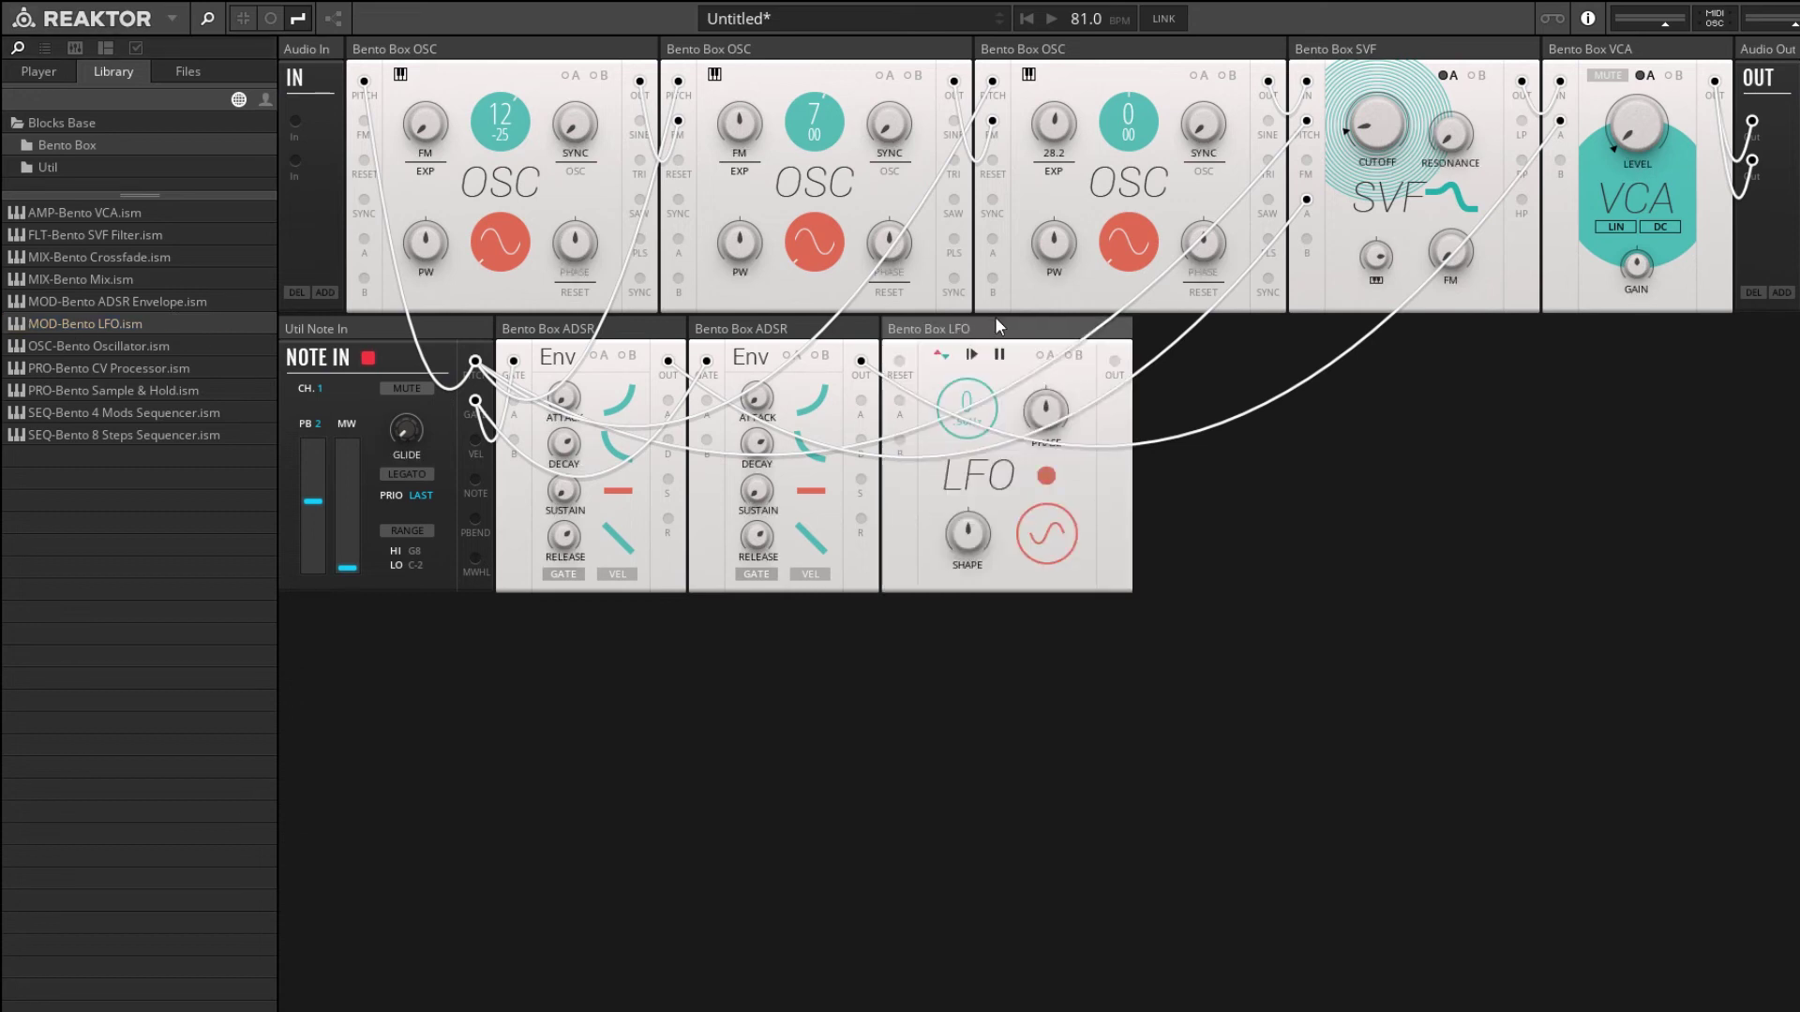
left_click_drag(909, 345, 553, 348)
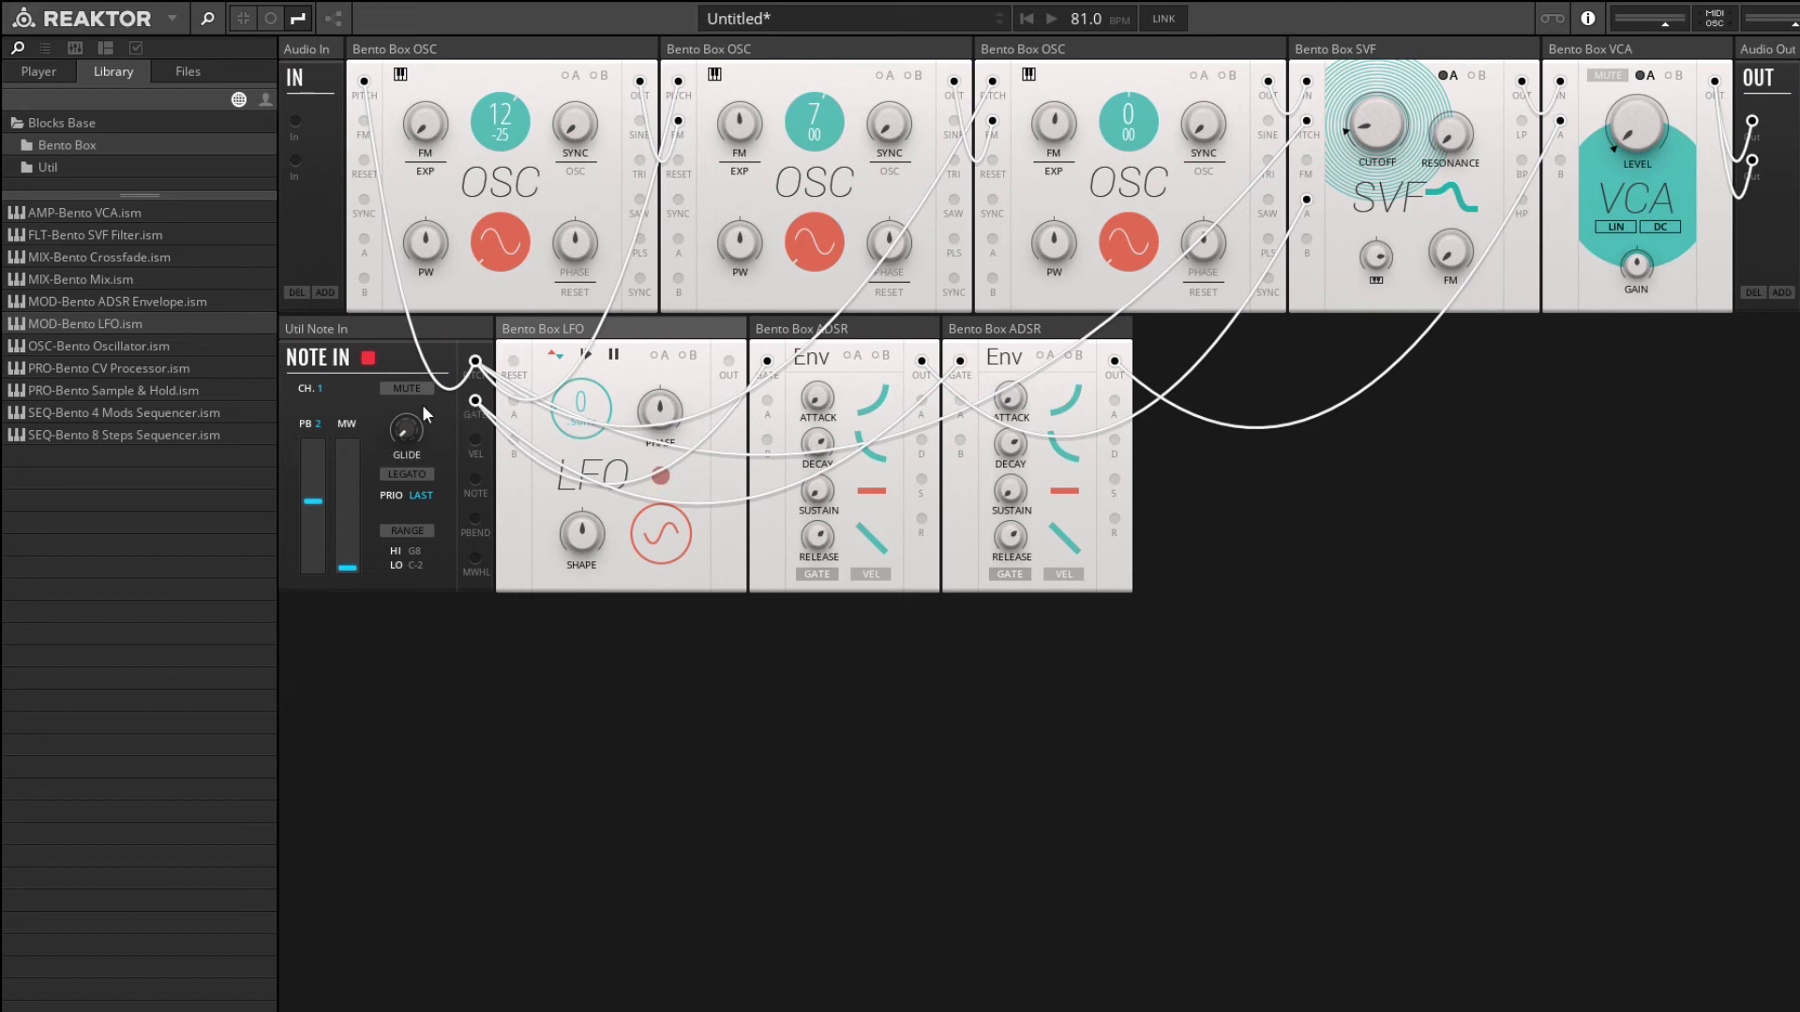
left_click_drag(475, 403, 513, 361)
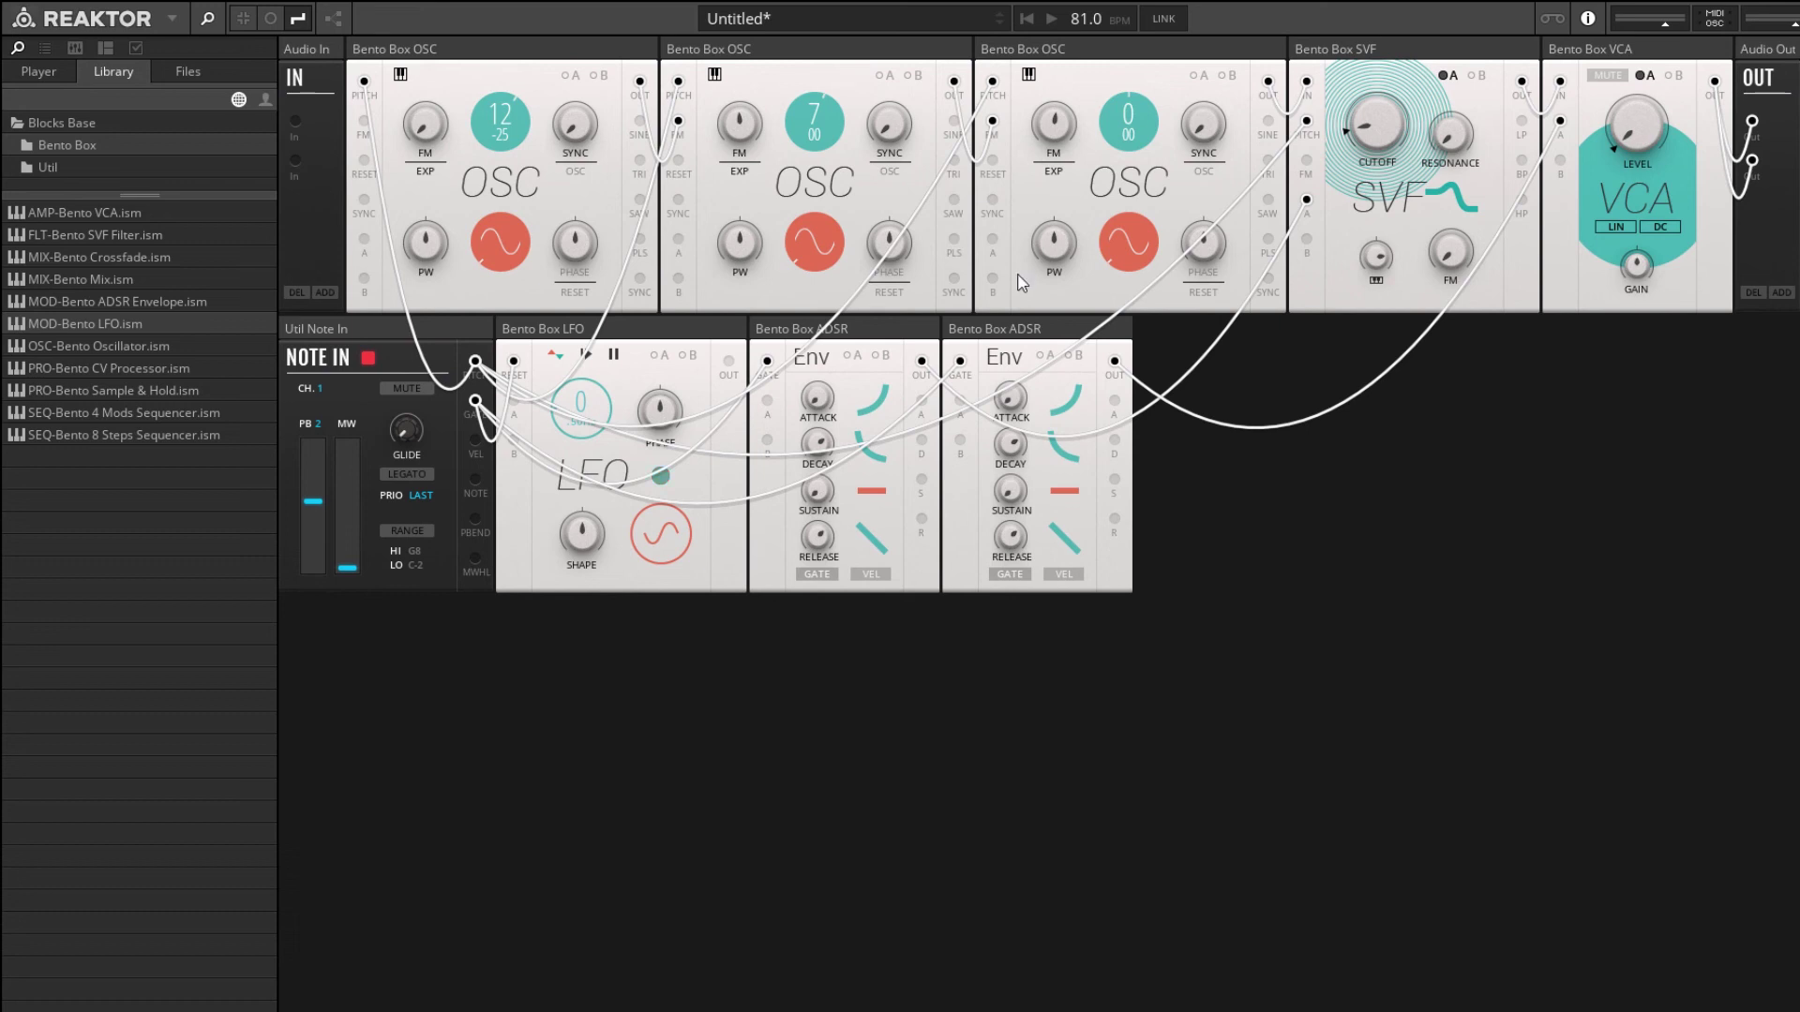
- Check the envelope, LFO and oscillator connections, then patch the LFO output into the third oscillator
left_click(833, 330)
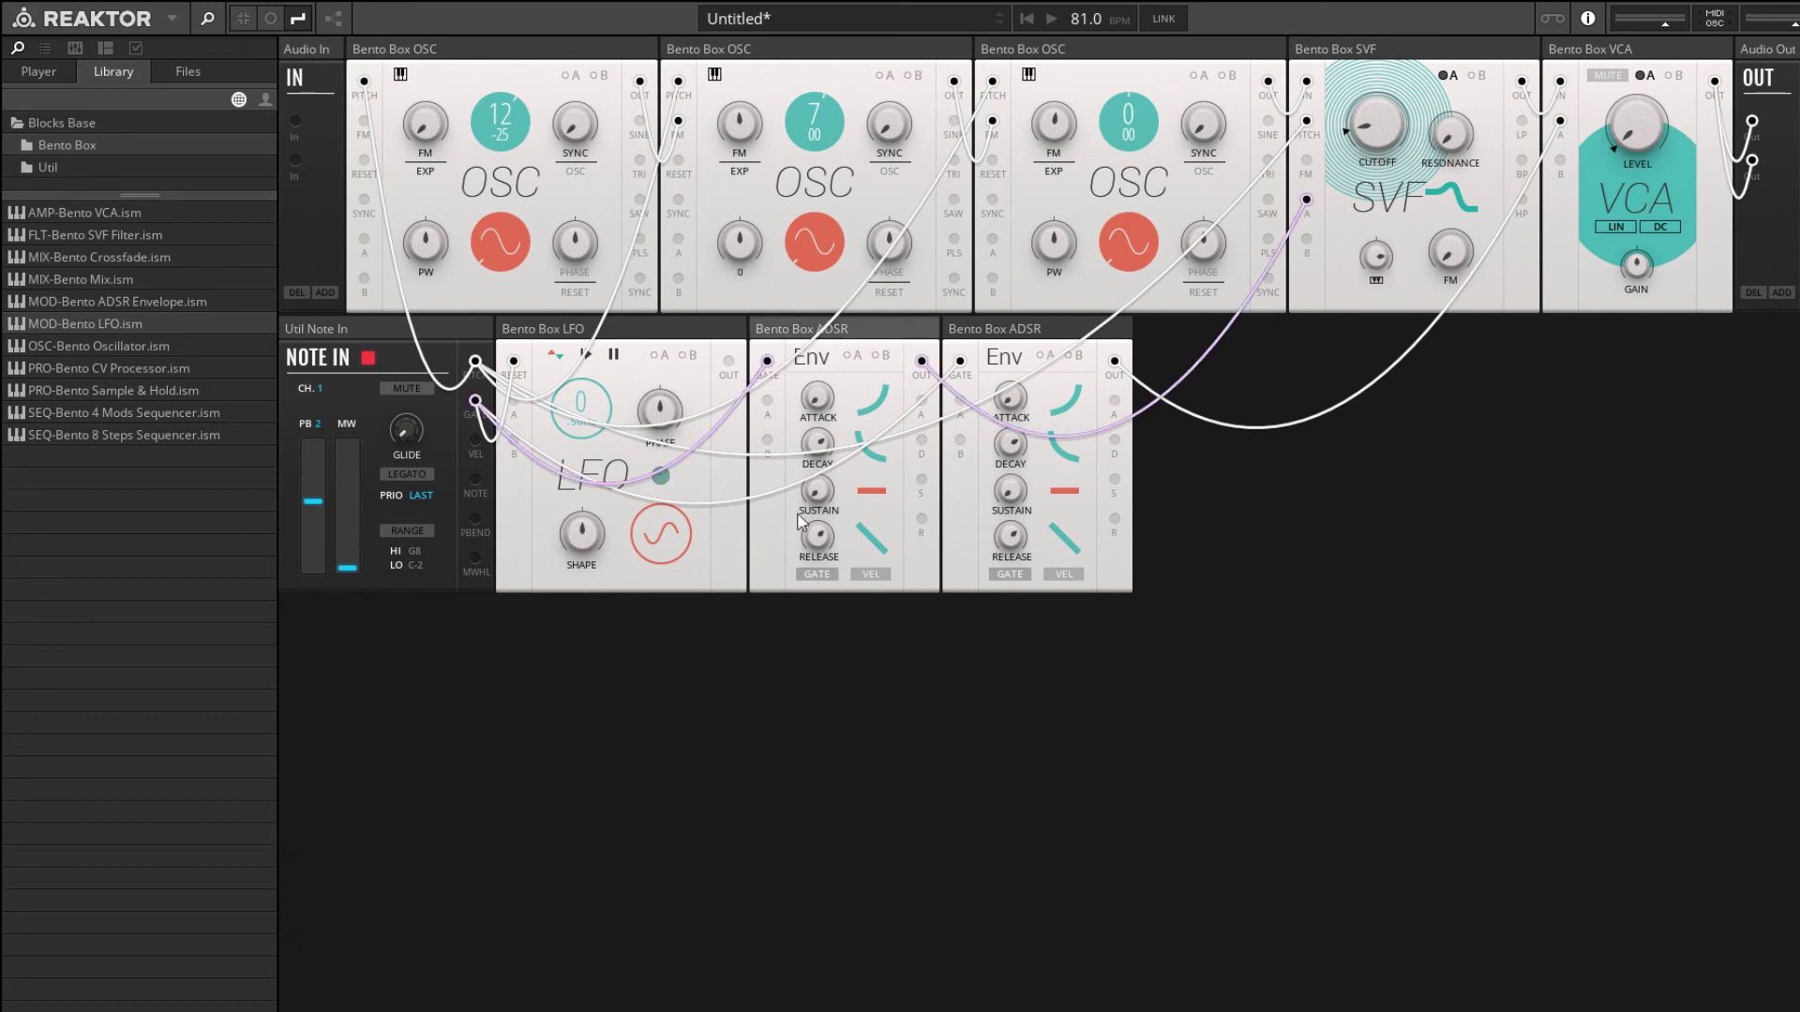
left_click(613, 337)
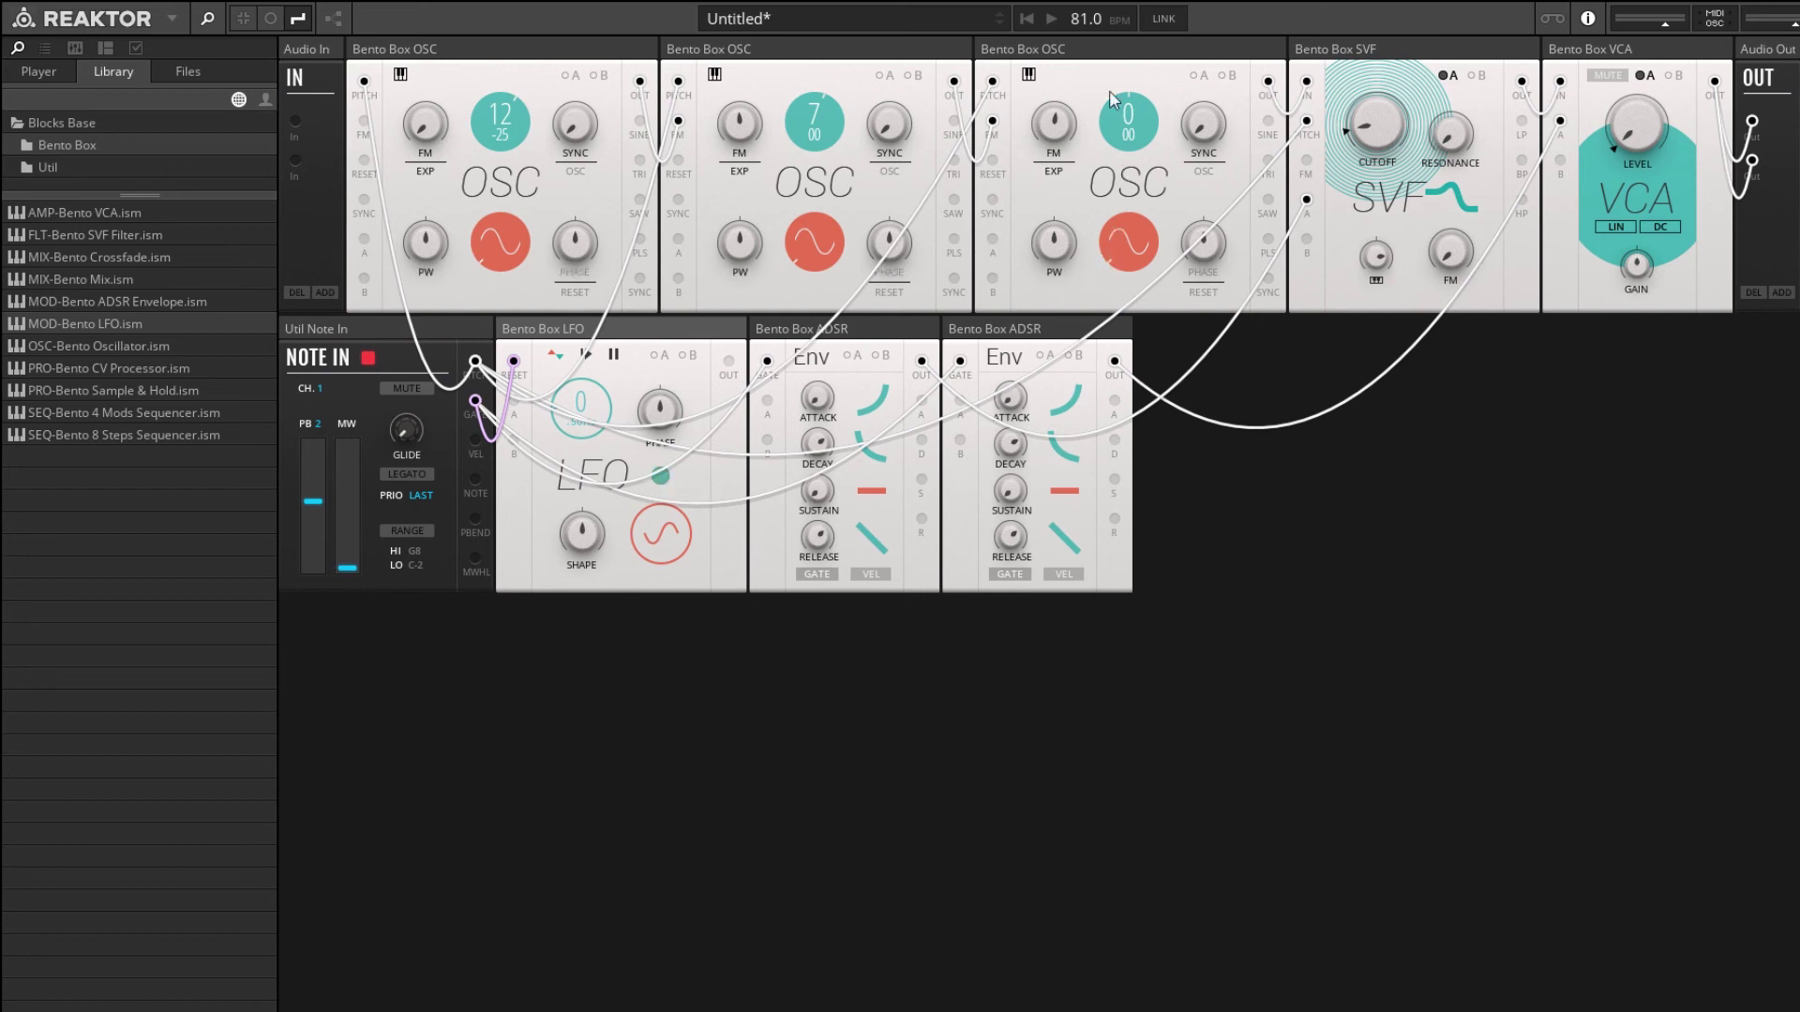
left_click(574, 60)
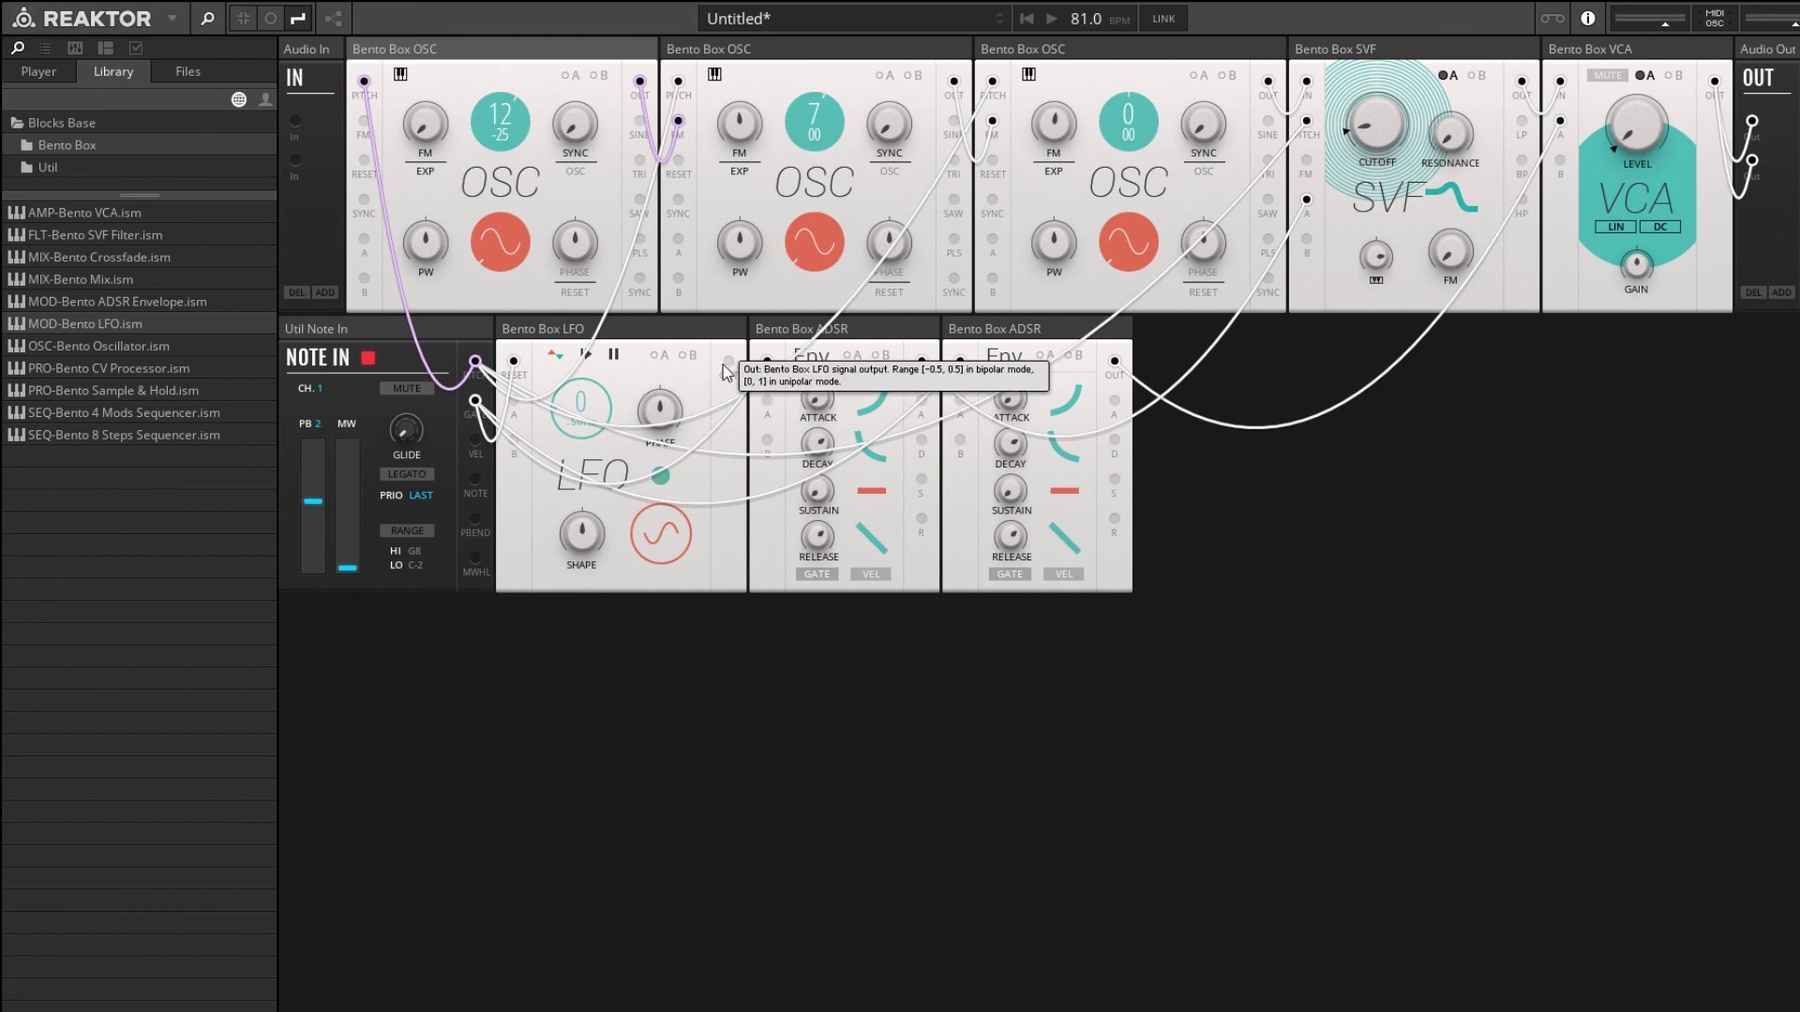
left_click_drag(727, 363, 997, 244)
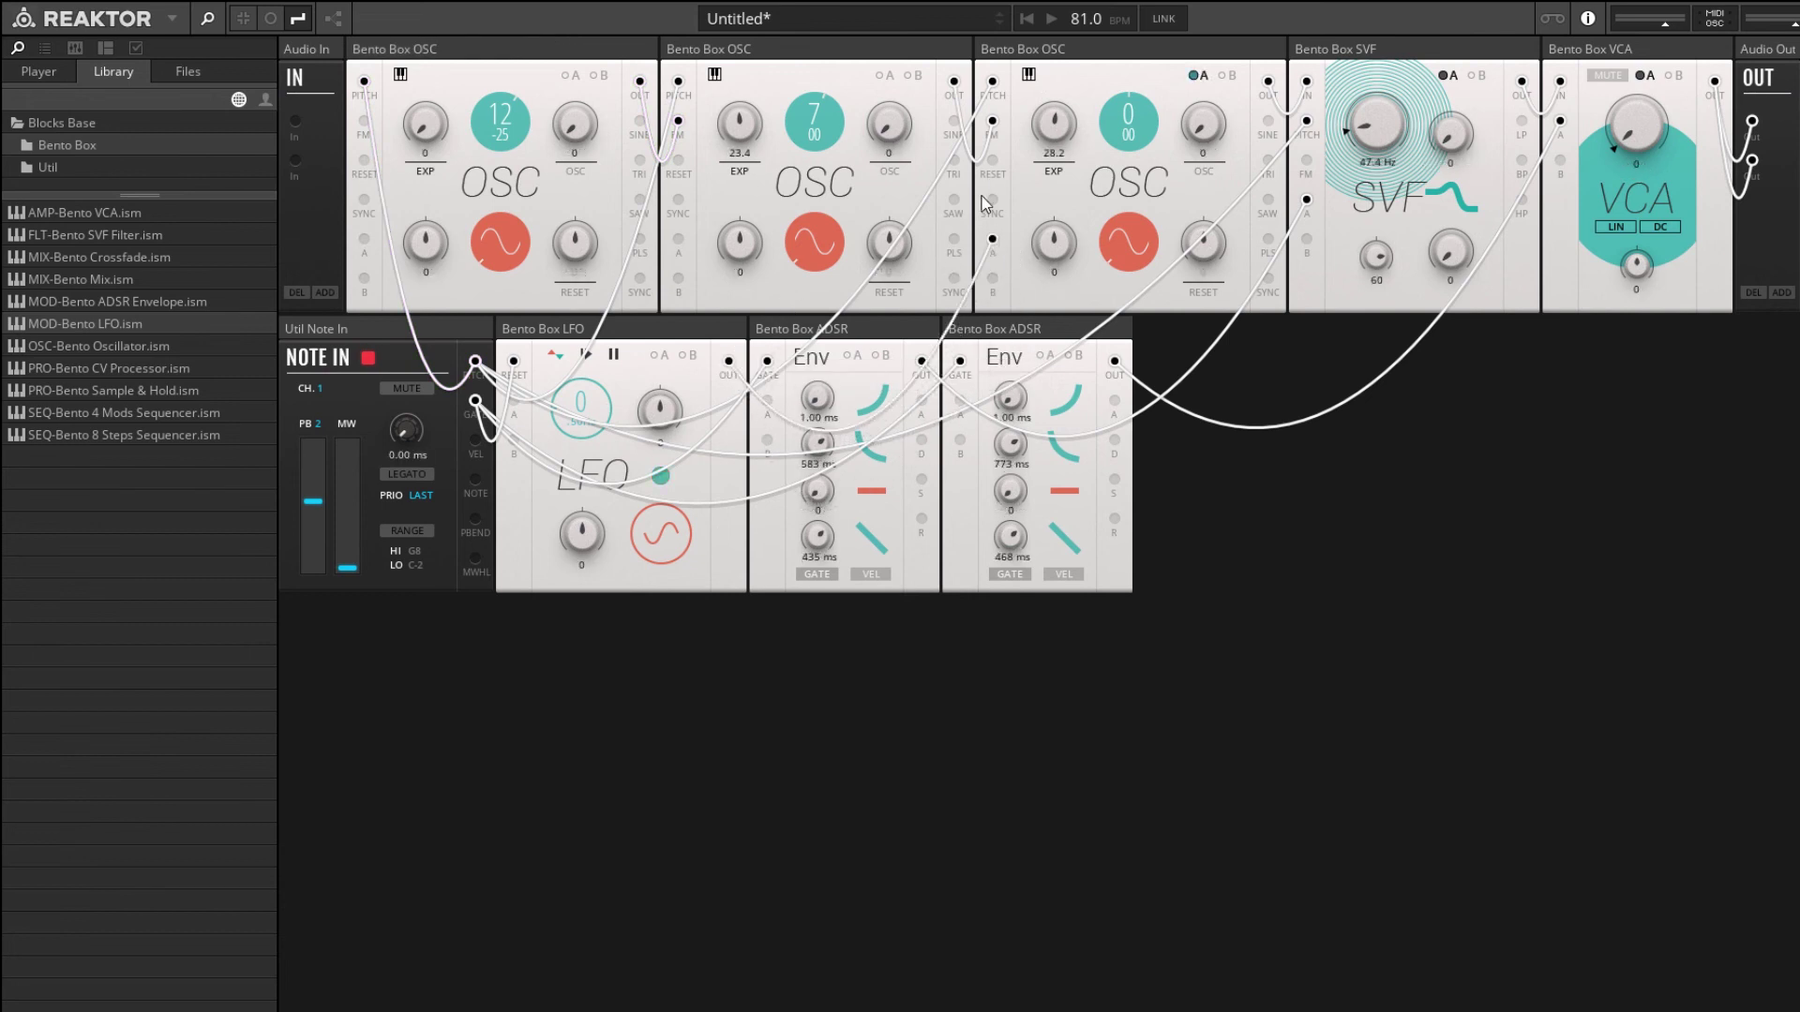
- Enable Mod A on the third oscillator and give its pitch a small LFO depth
left_click(1203, 81)
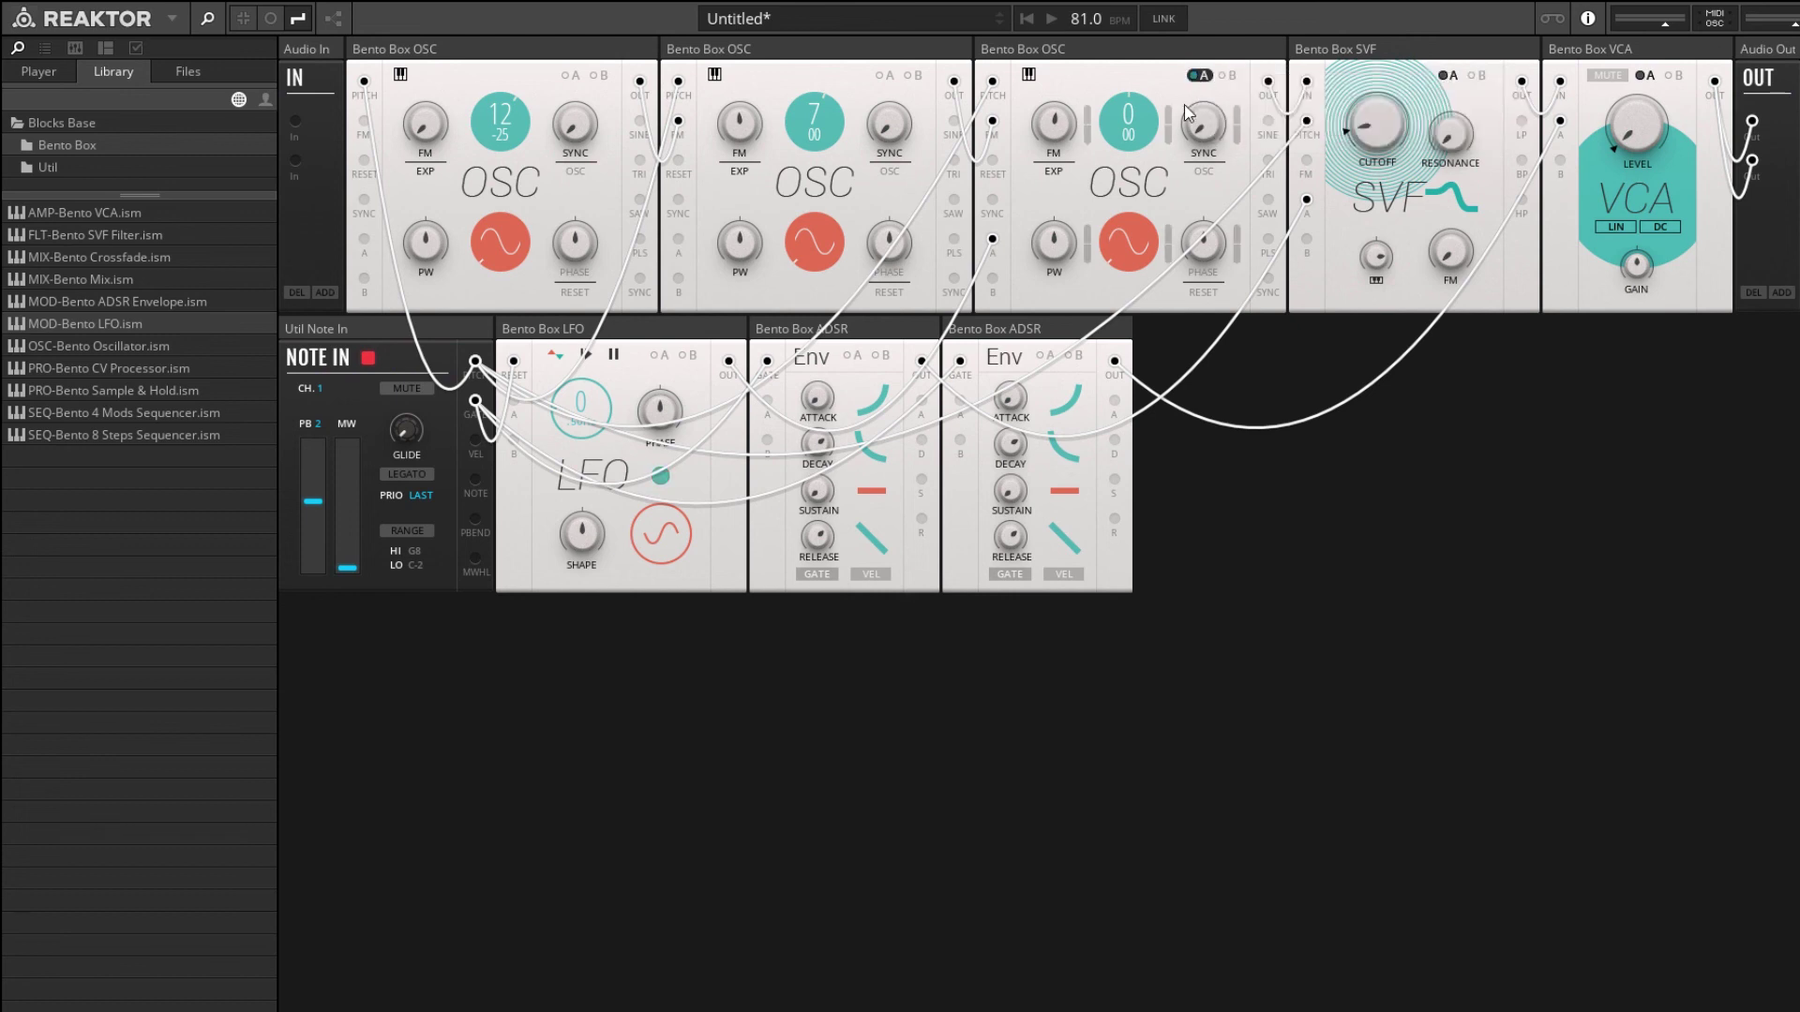
left_click_drag(1169, 126, 1169, 94)
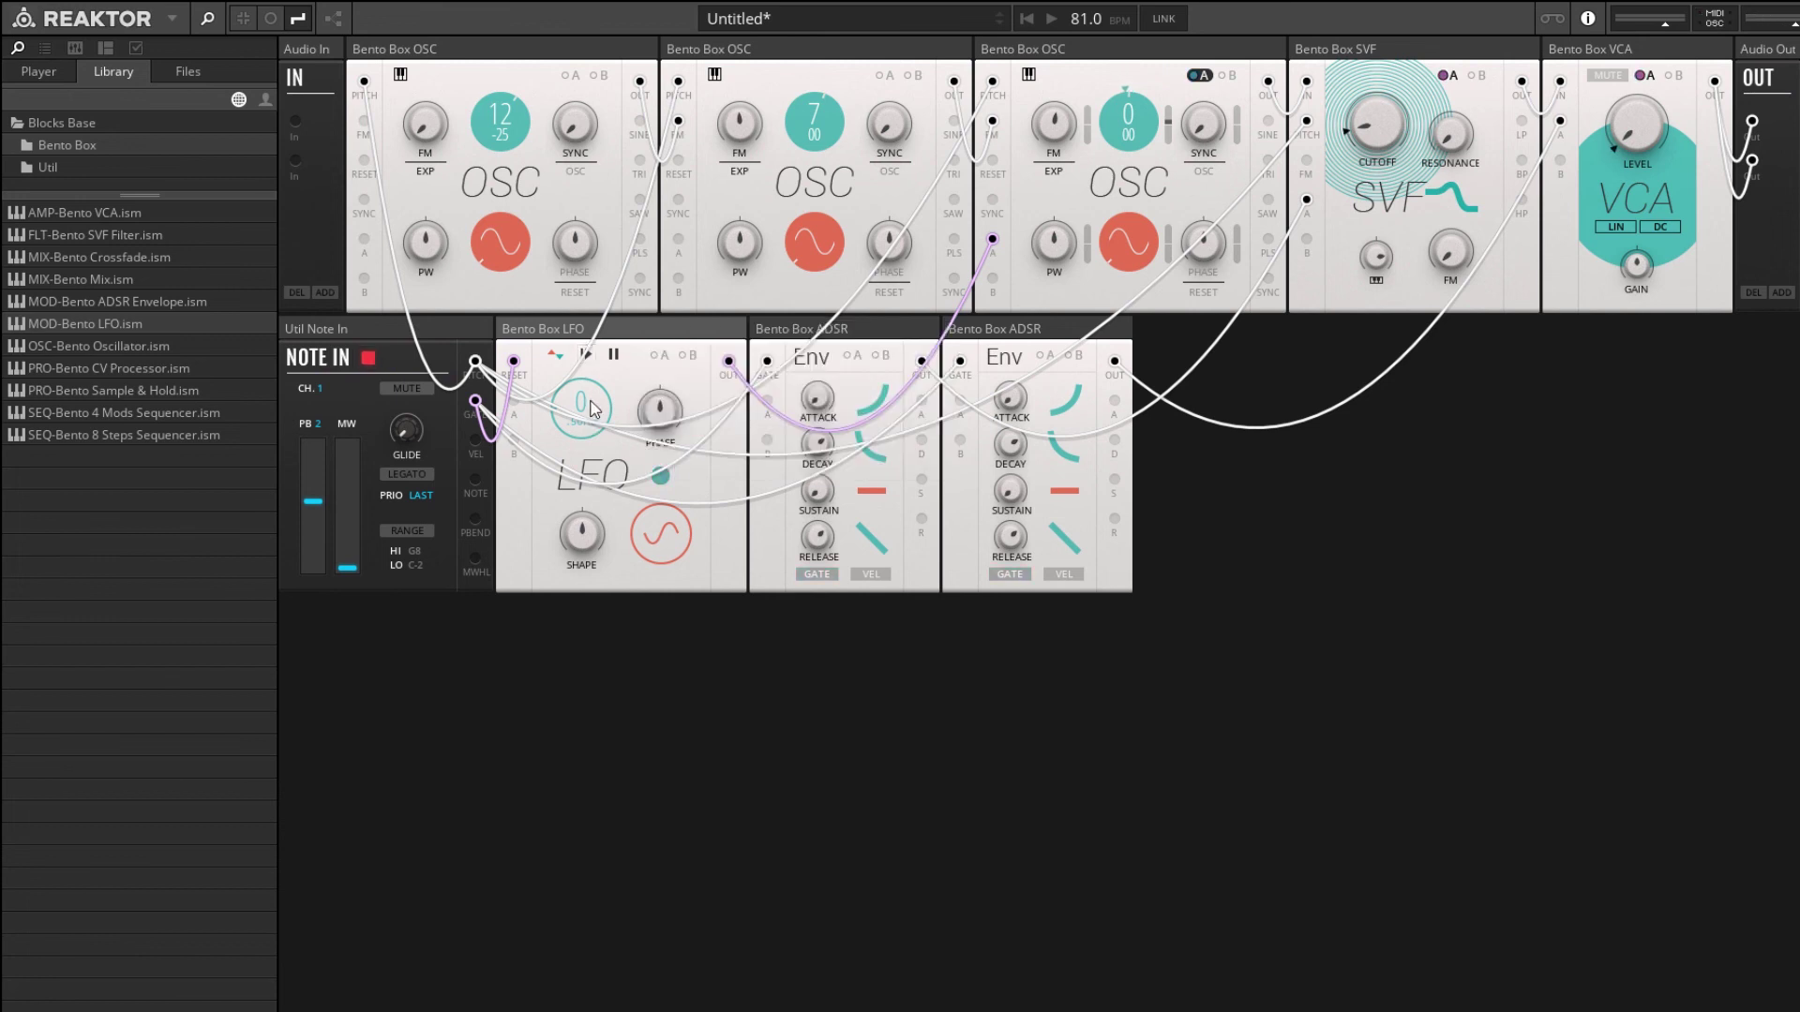
mouse_move(581, 339)
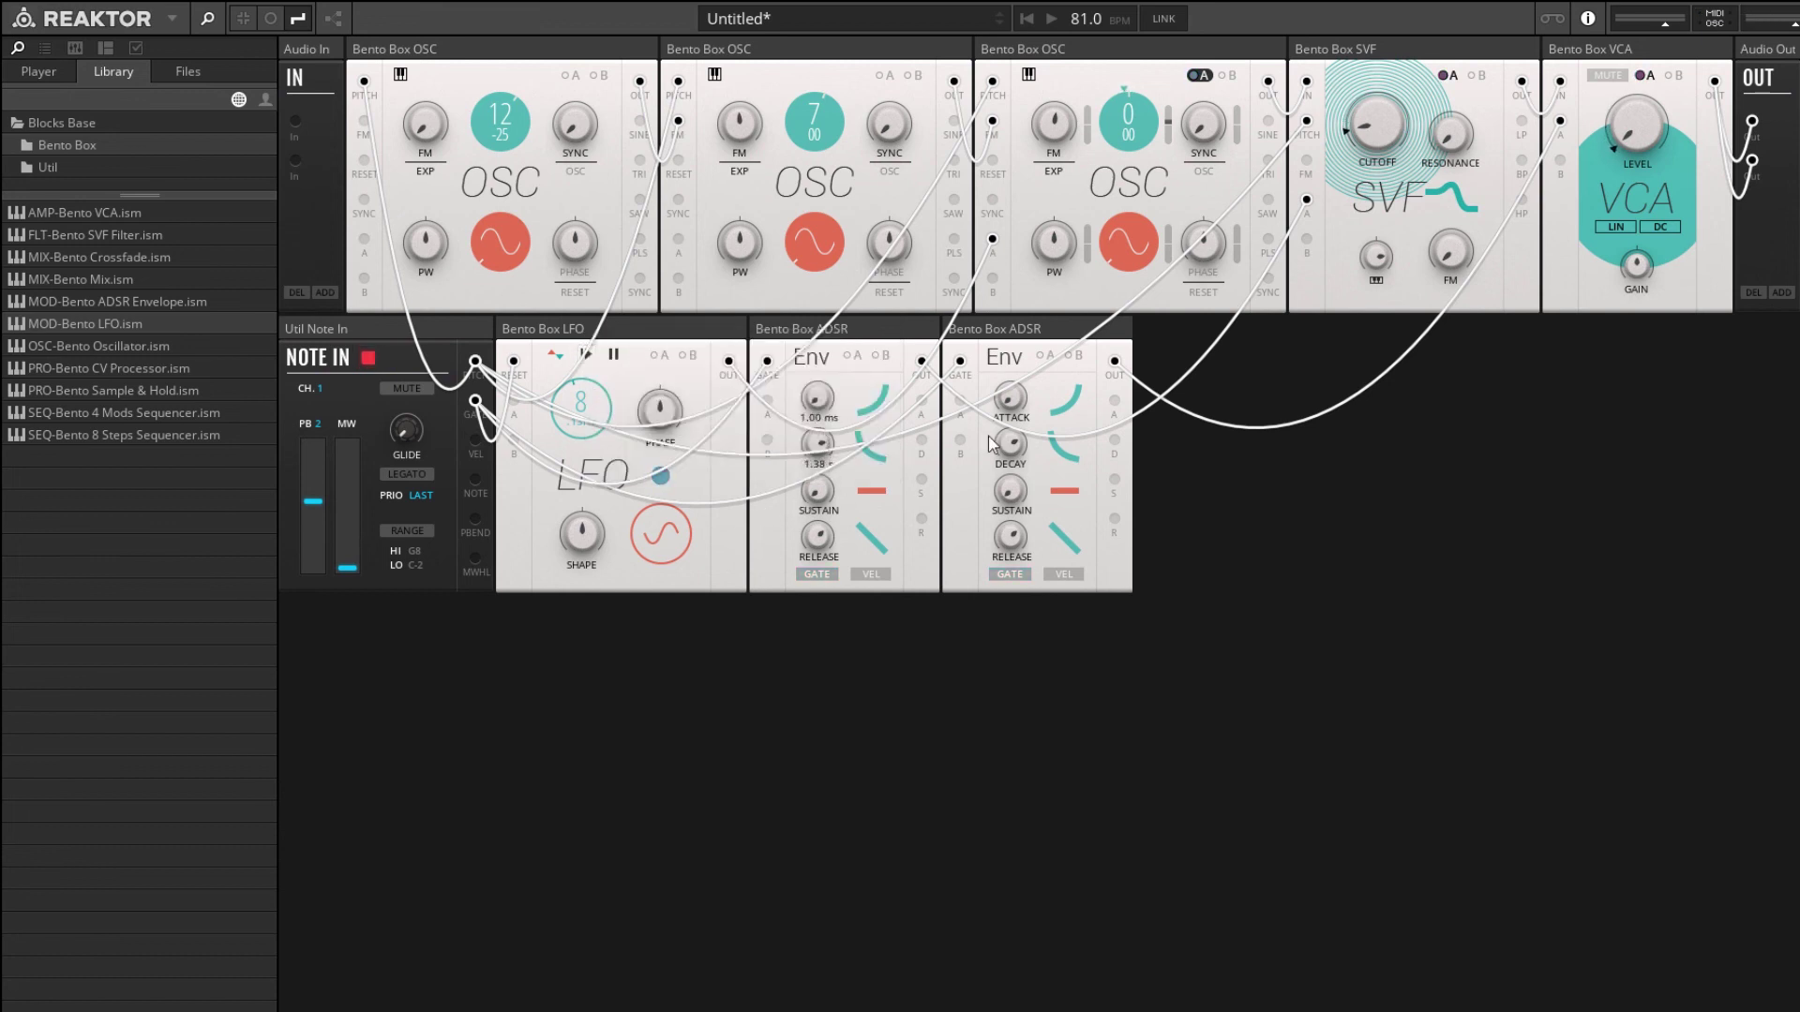
mouse_move(1010, 447)
mouse_move(1051, 145)
mouse_move(1054, 178)
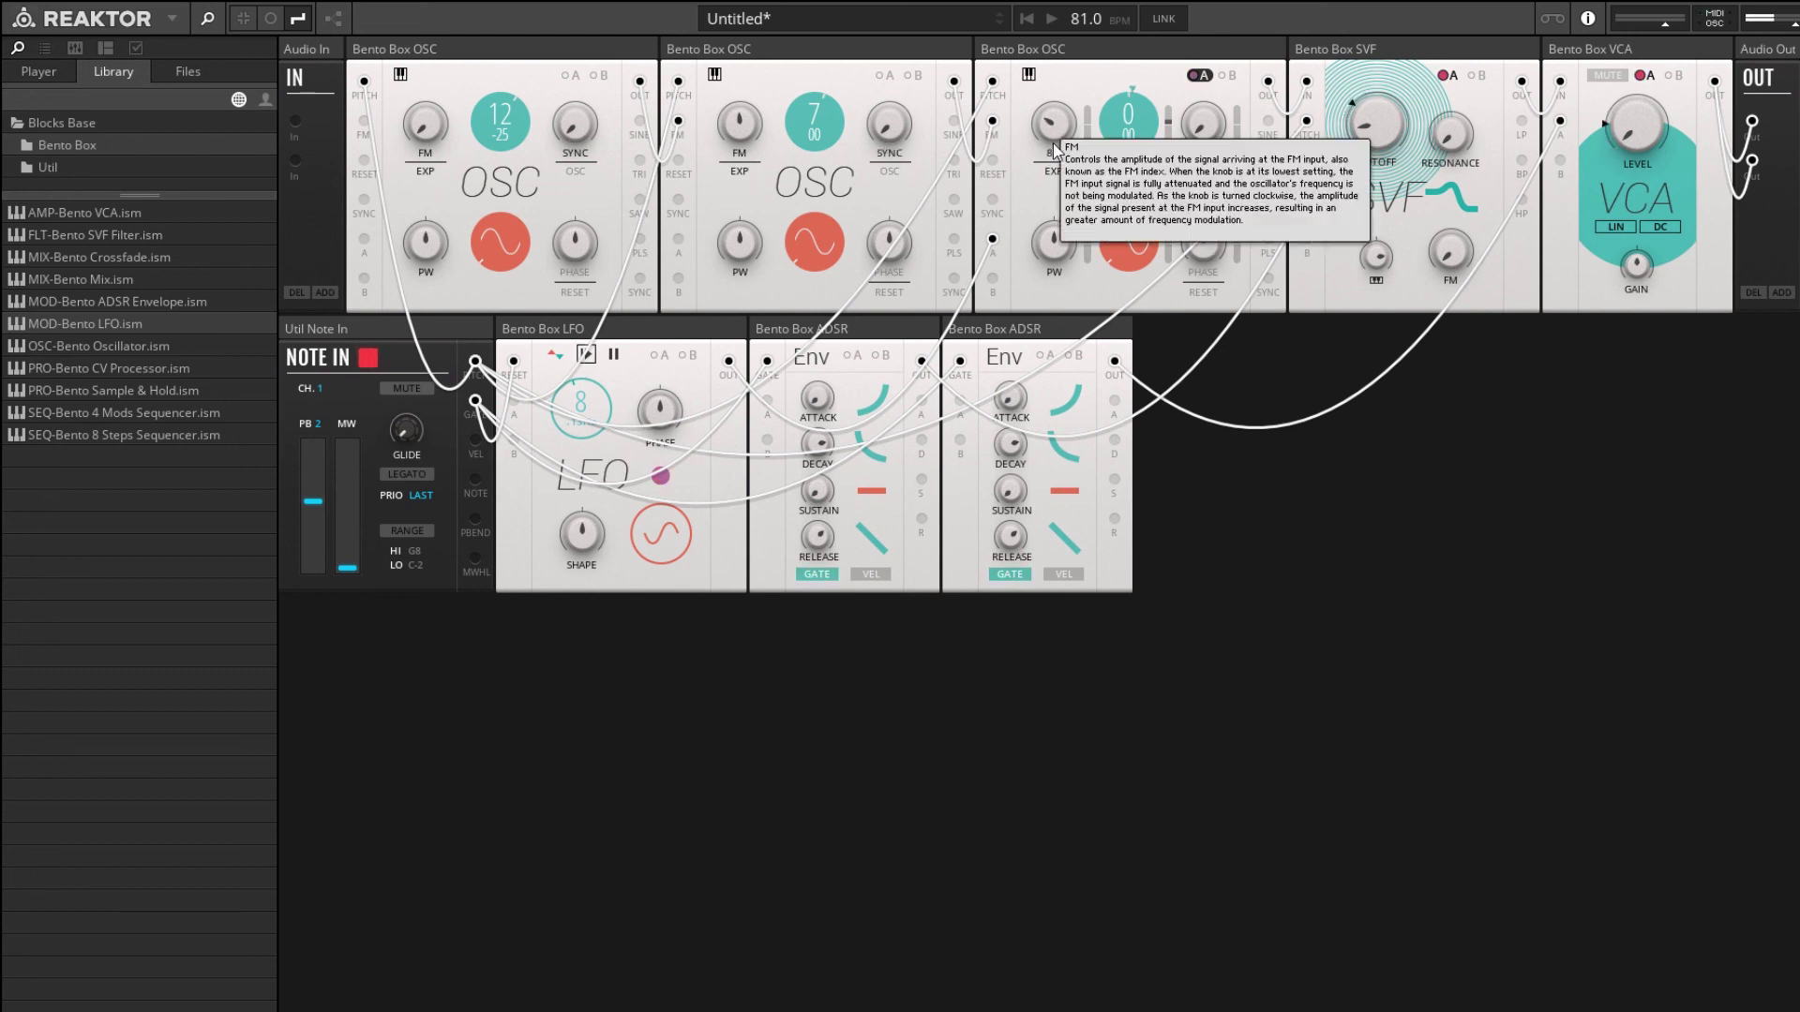